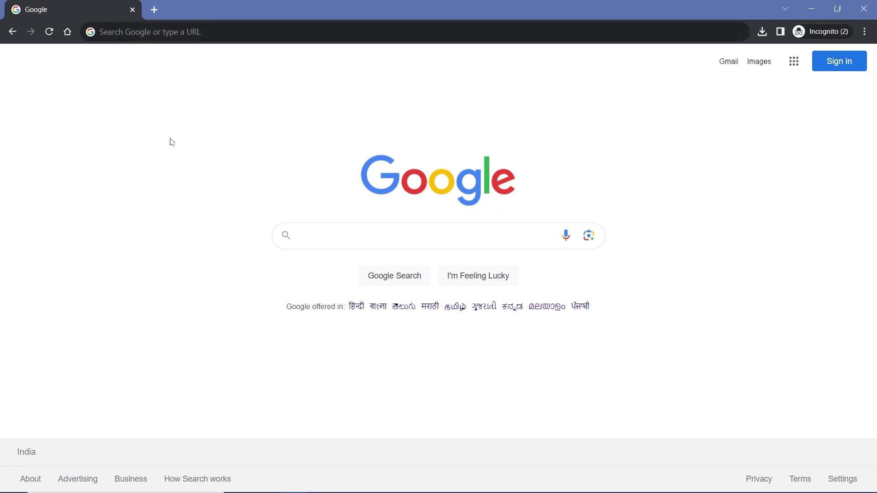
- Open pixabay.com and search its videos for "explosion"
left_click(161, 32)
type("pixabay")
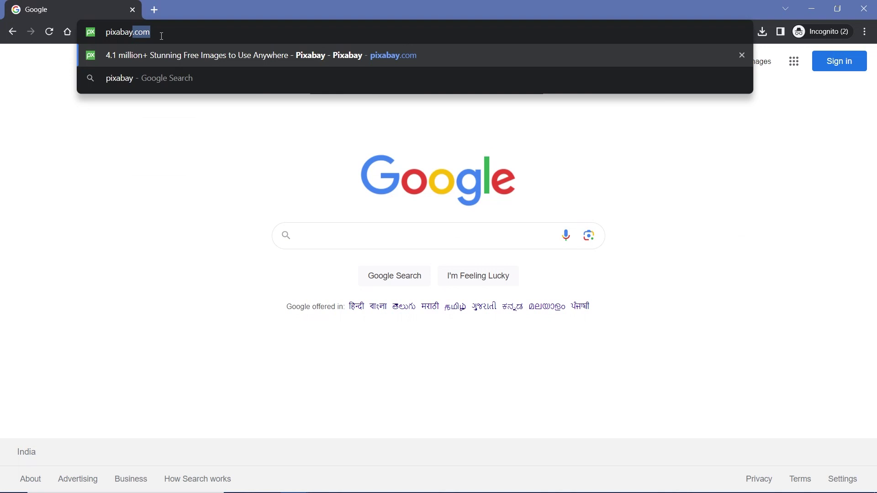
key("Return")
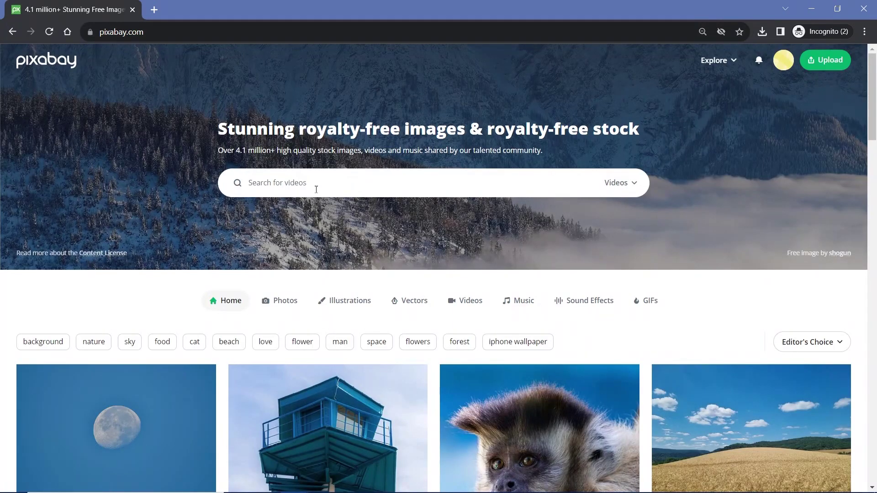
left_click(316, 189)
type("explo")
key("Down")
key("Return")
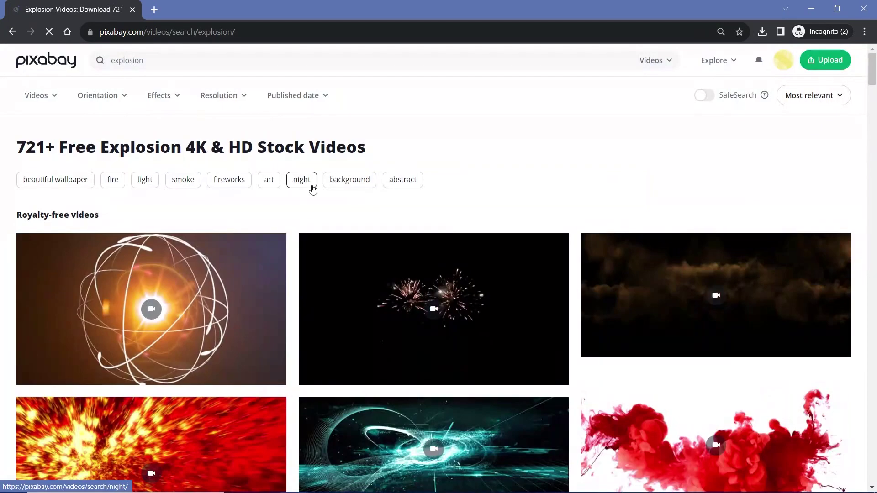
- Browse the explosion video results for clips suitable as explosion or smoke footage on a plain background
scroll(467, 253, "down", 1)
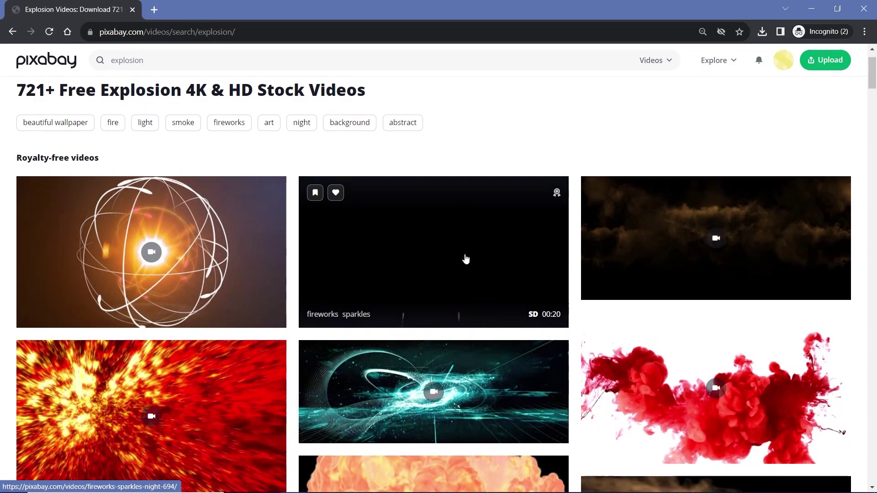
scroll(466, 259, "down", 7)
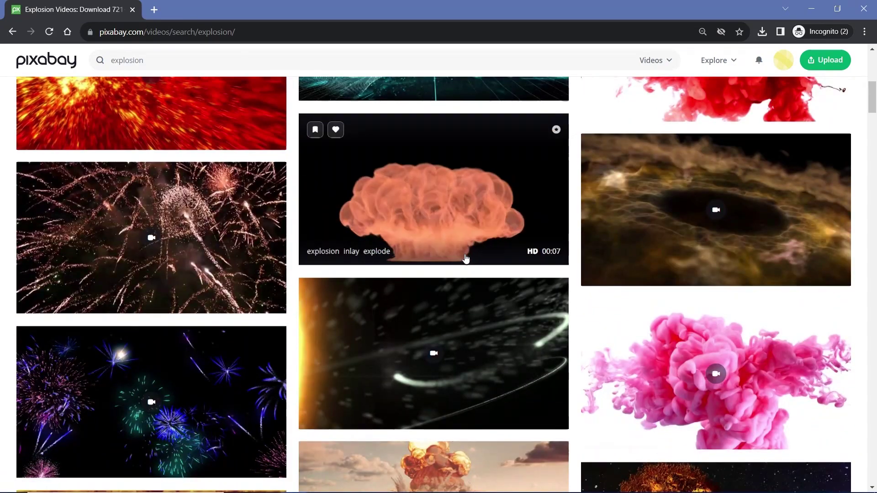
scroll(464, 259, "down", 1)
scroll(457, 251, "up", 2)
scroll(255, 272, "down", 10)
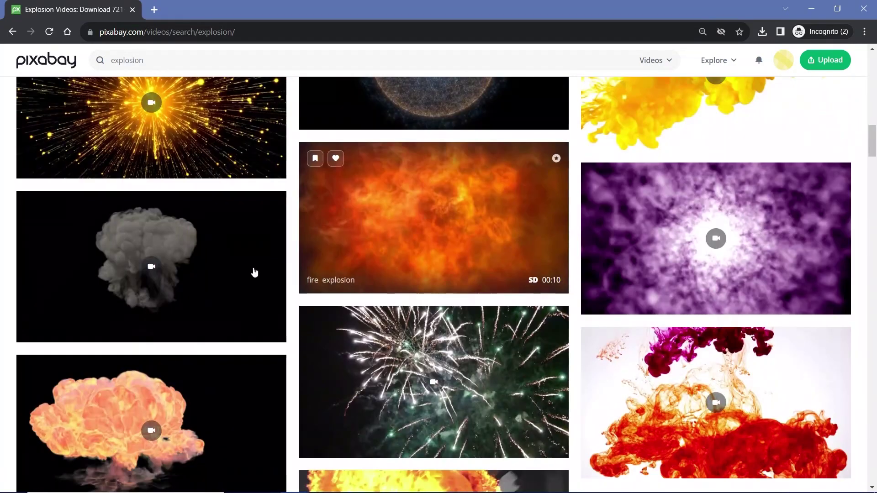
scroll(676, 358, "down", 5)
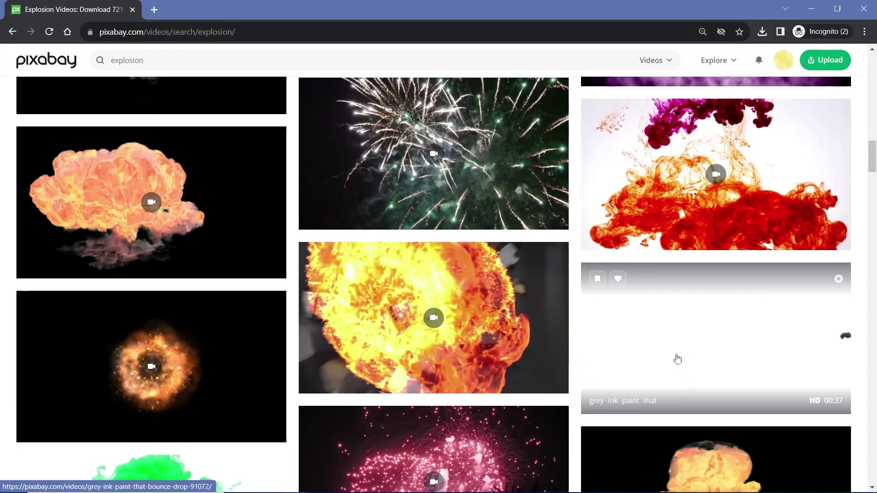
scroll(750, 344, "down", 1)
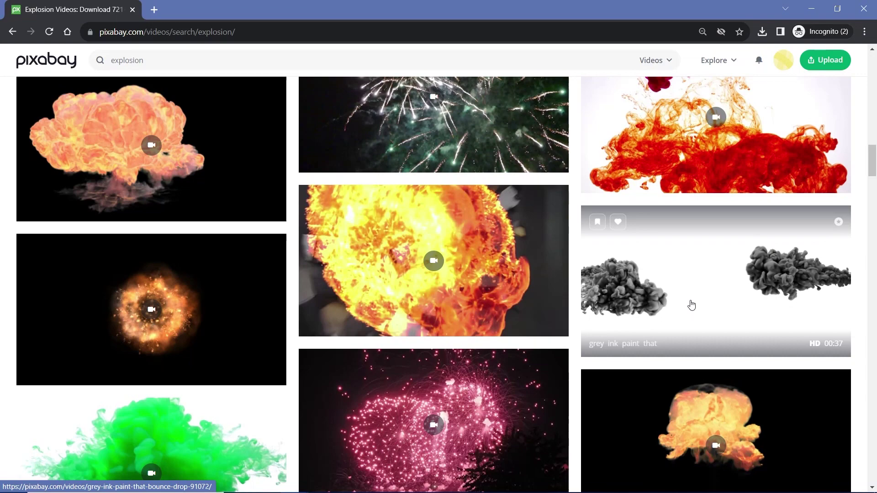
scroll(231, 76, "up", 6)
scroll(483, 284, "down", 5)
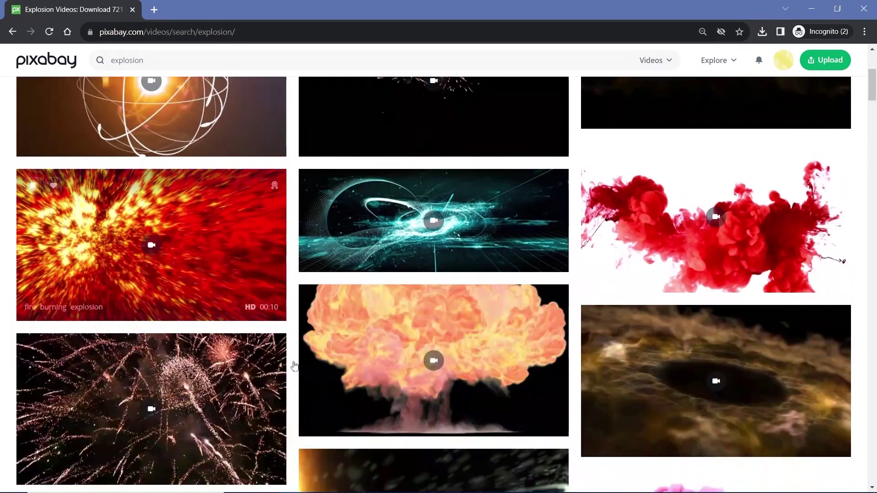
- Refine the video search to "explosion inlay" and look through the resulting clips
scroll(484, 283, "up", 5)
left_click(215, 60)
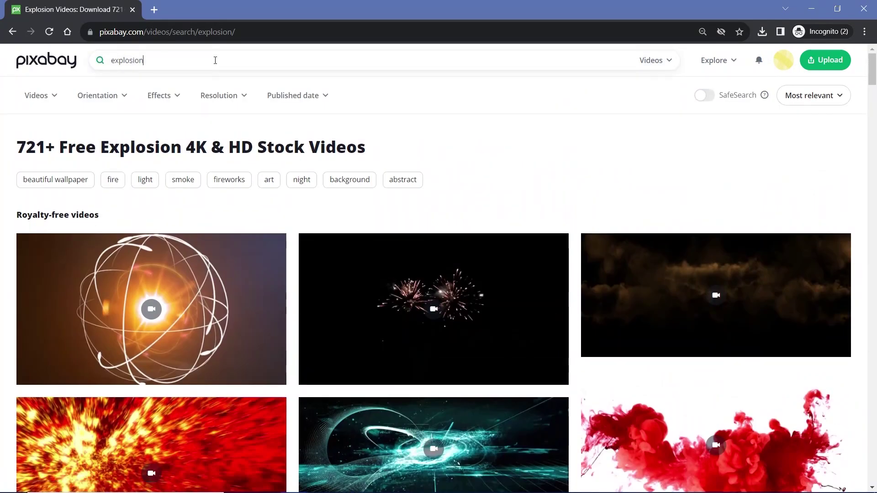
type("inlay")
key("Return")
scroll(605, 204, "down", 3)
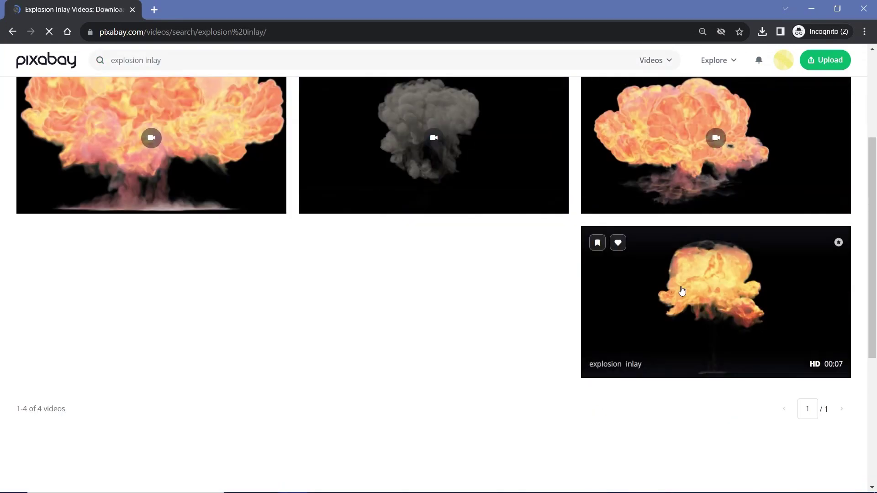
scroll(682, 295, "up", 3)
scroll(683, 295, "up", 1)
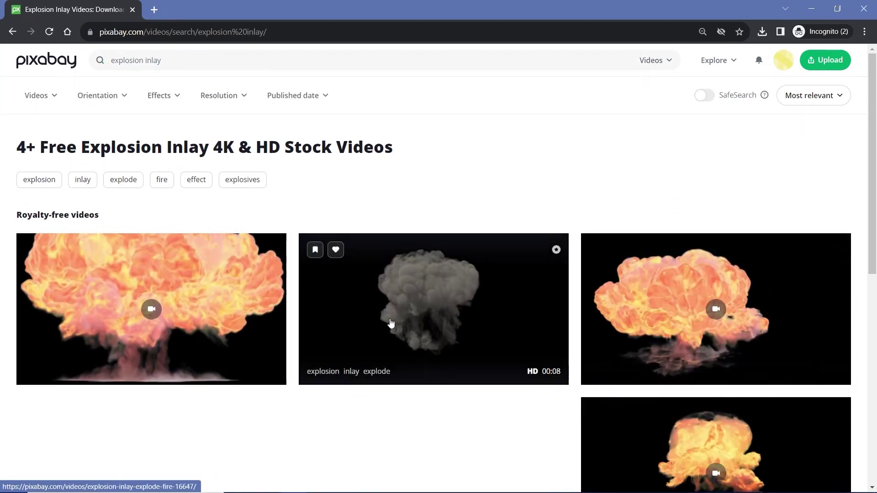
- Search the videos for "smoke" instead, browse the results and open the Ghost Shadow Spirit clip
left_click(147, 62)
key("ctrl+a")
key("BackSpace")
type("smoke")
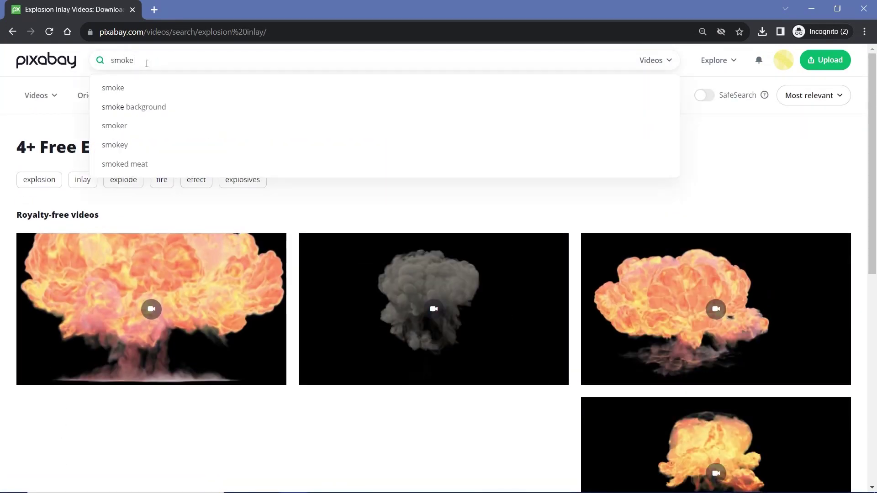
key("Return")
scroll(717, 179, "down", 15)
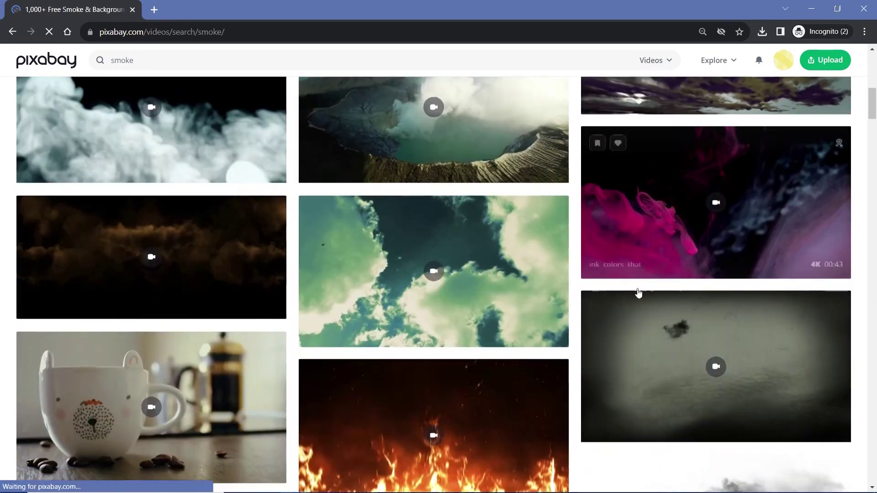
scroll(671, 255, "down", 7)
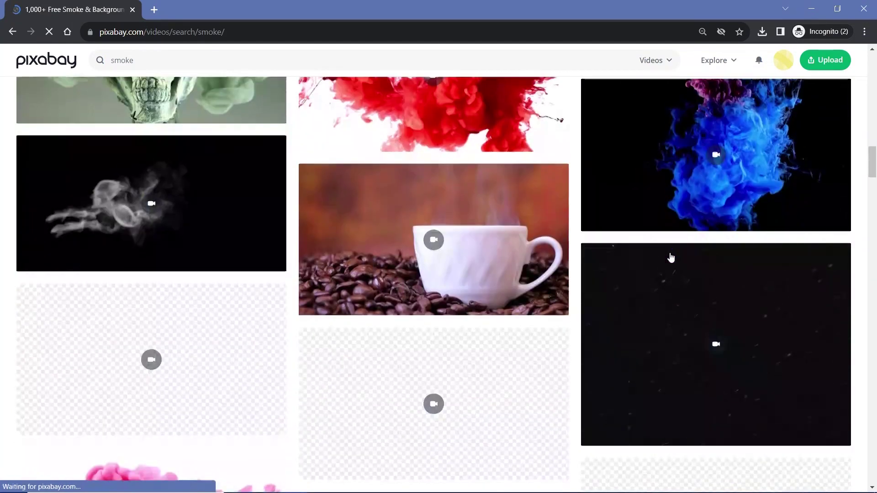
scroll(222, 218, "up", 3)
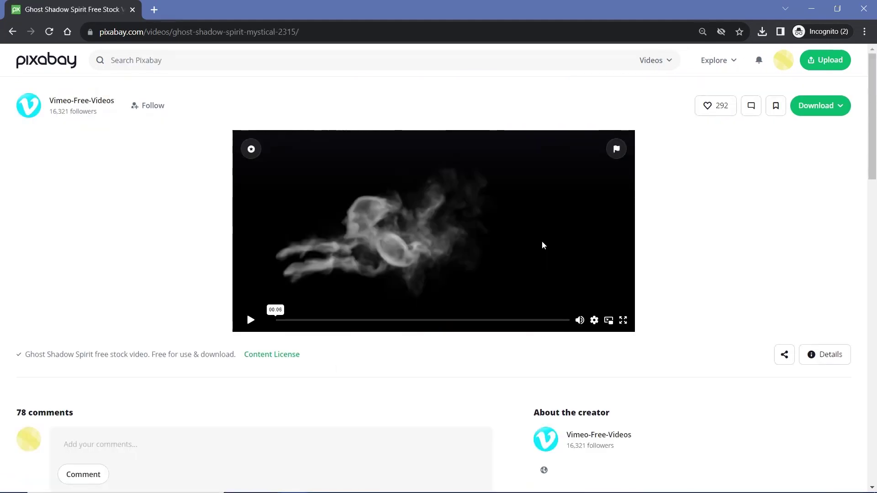
- Switch to Blender and check in the preferences whether the Import Images as Planes add-on is enabled
key("alt+Tab")
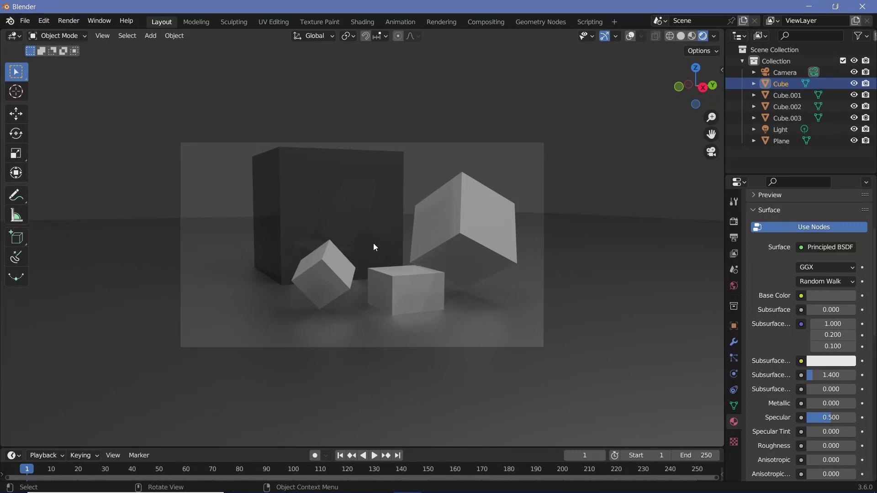
left_click(44, 20)
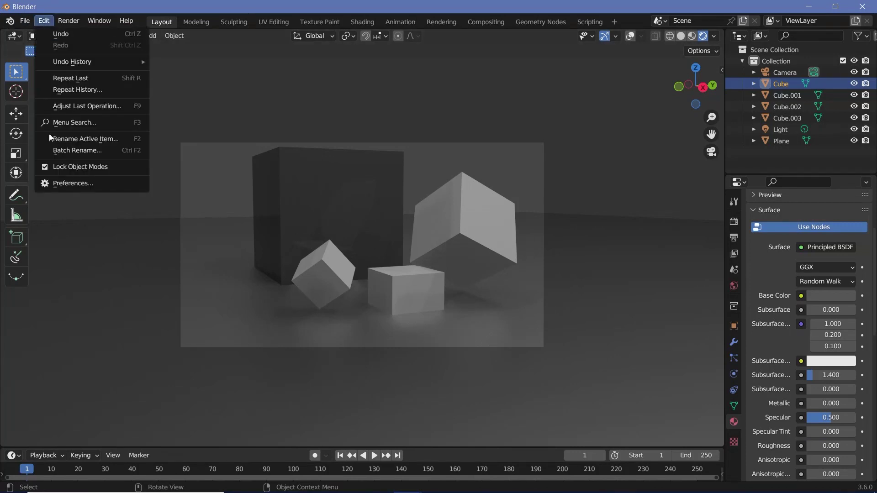
left_click(61, 180)
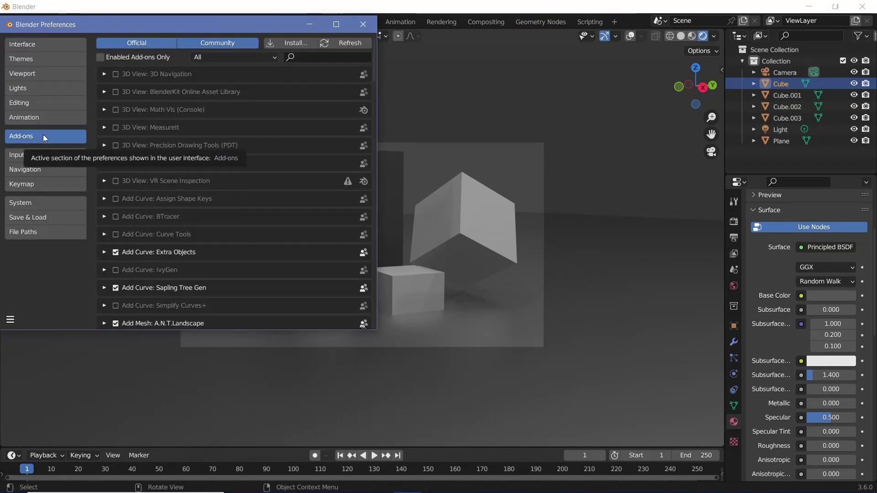
type("impo")
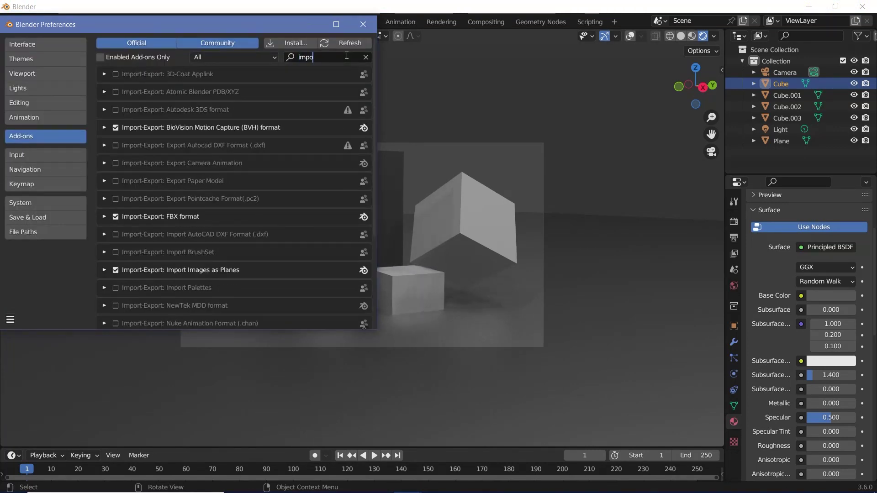
type("rt imag")
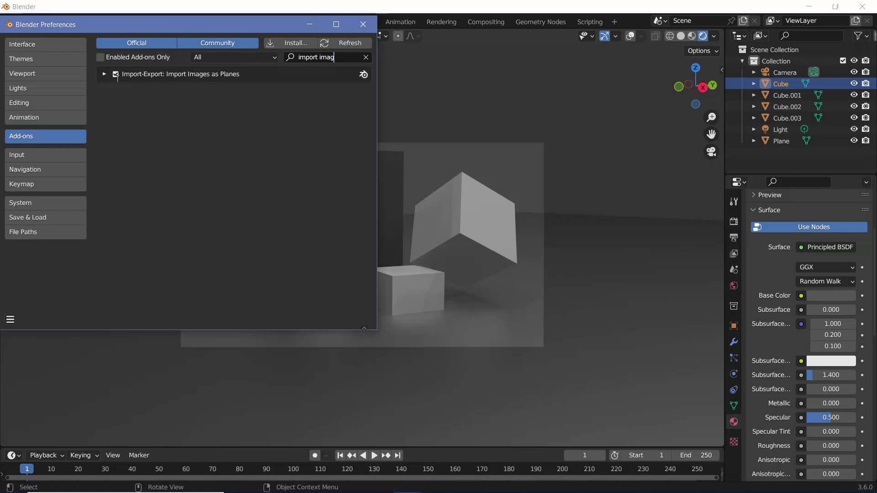
left_click(362, 24)
- Import Explosion_Redownload.mp4 as an image plane with the Emit material type and the Hashed blend mode
key("shift+a")
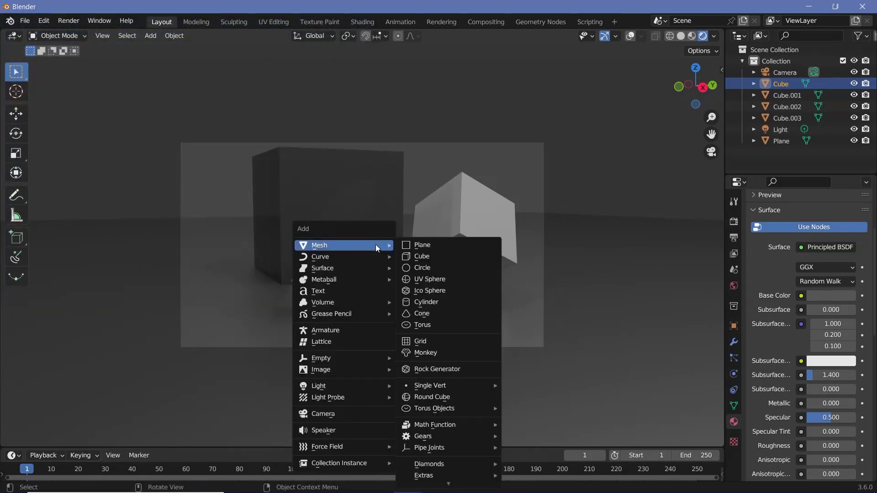
mouse_move(331, 371)
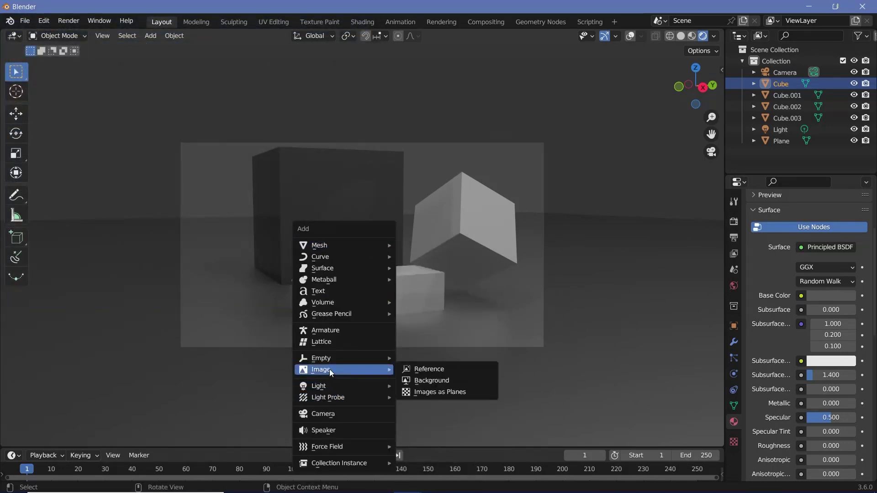
left_click(431, 394)
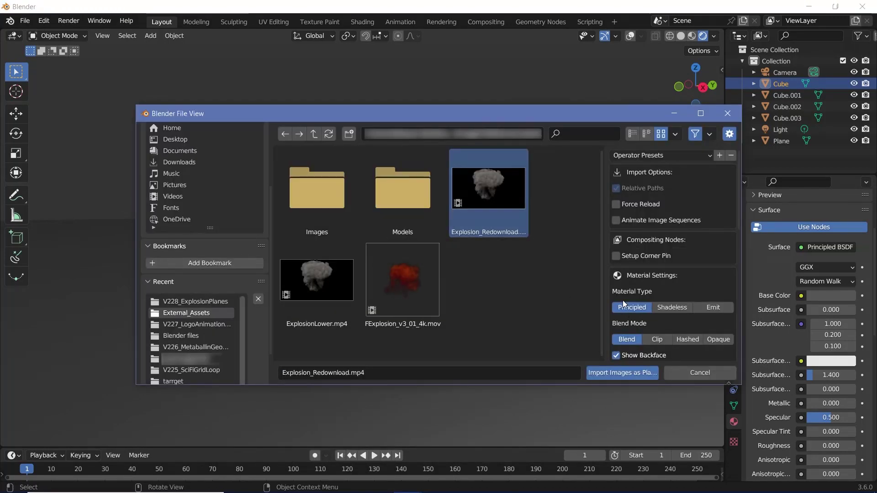
left_click(687, 340)
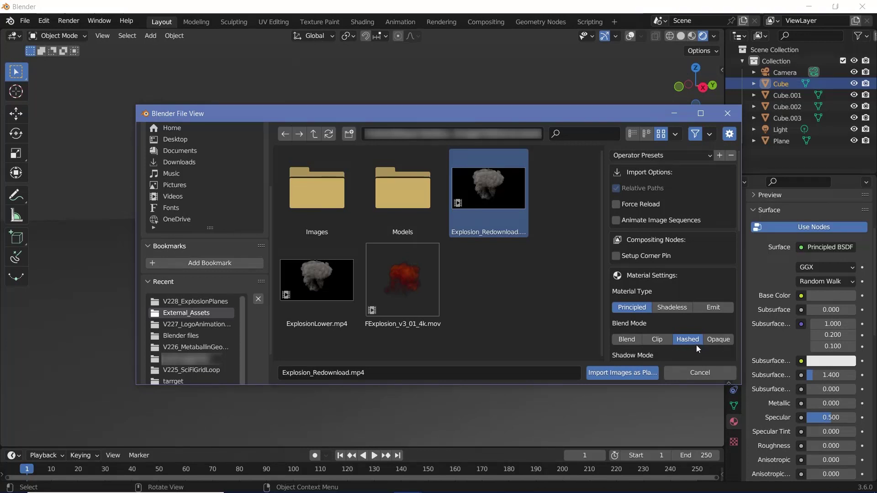
left_click(628, 340)
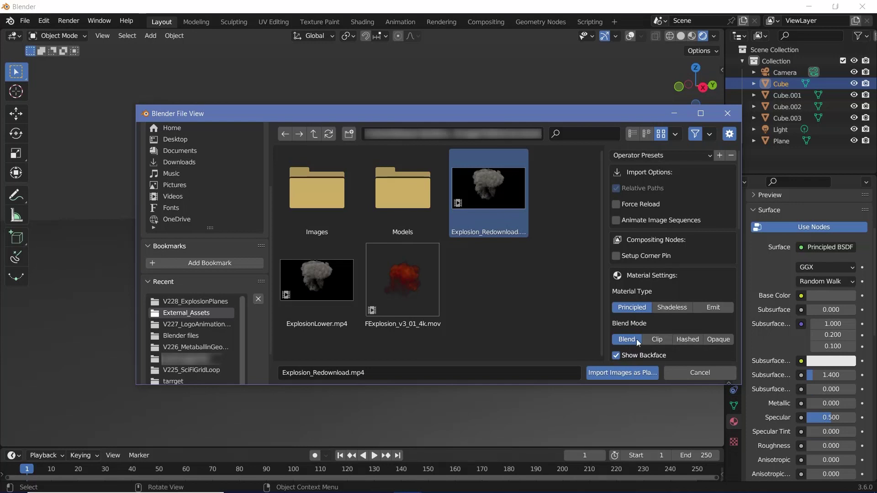
left_click(687, 340)
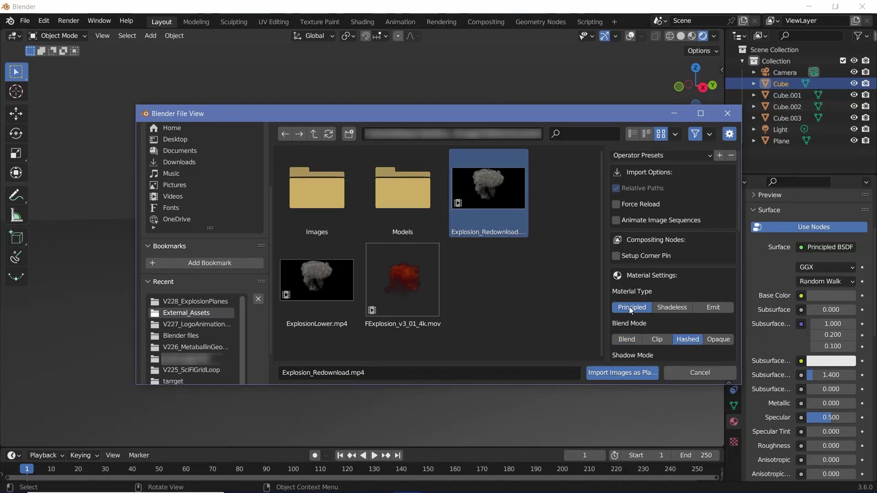
left_click(711, 308)
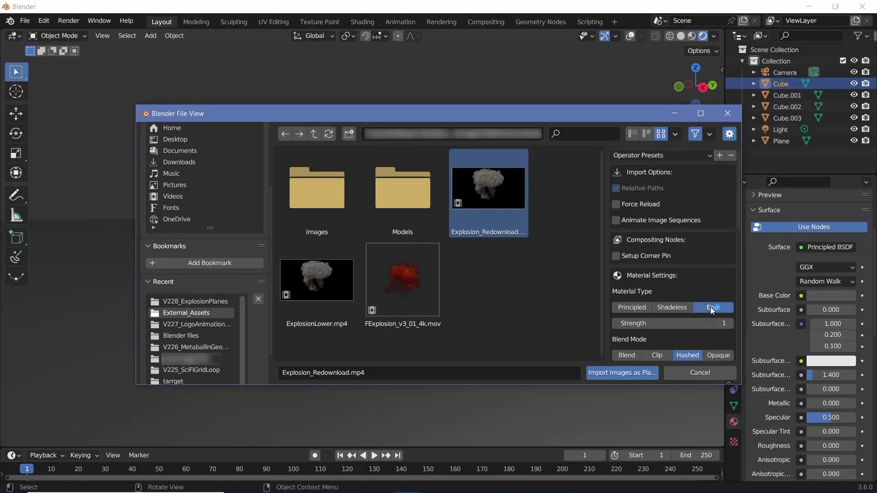
scroll(720, 274, "down", 3)
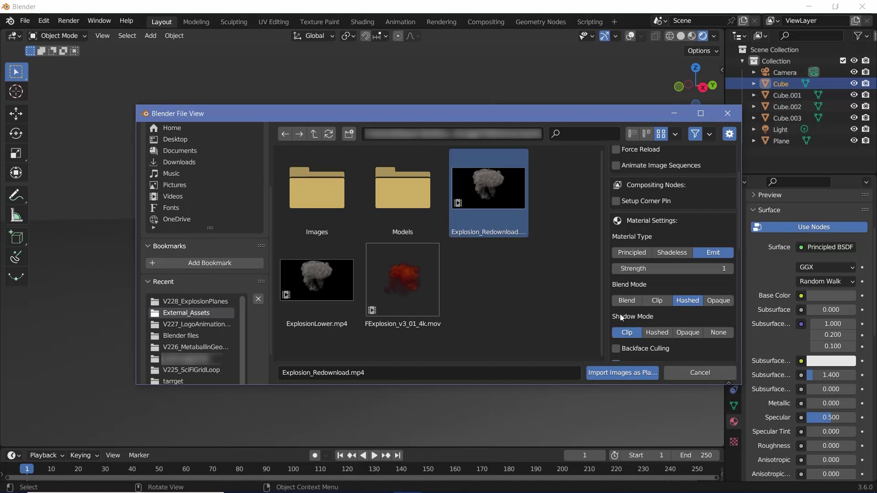
left_click(623, 373)
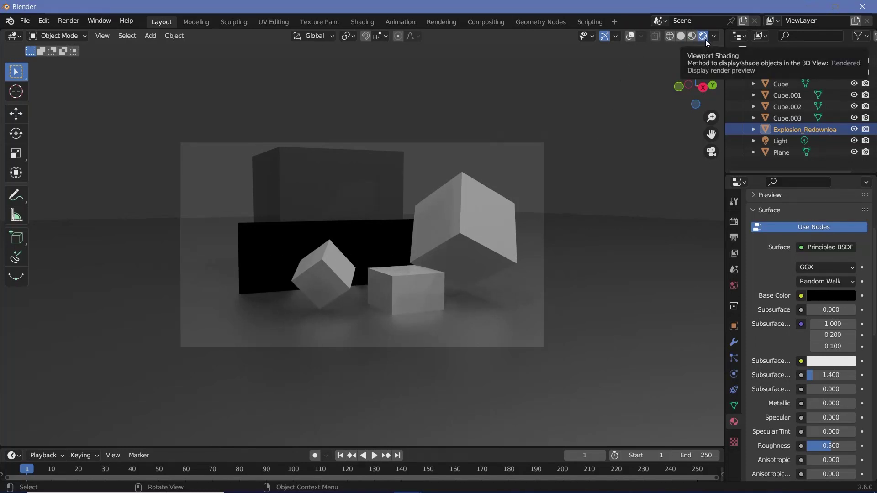
- Review the scene's render settings, including Bloom and Screen Space Reflections, and the material settings of the tilted cube and floor plane
left_click(734, 221)
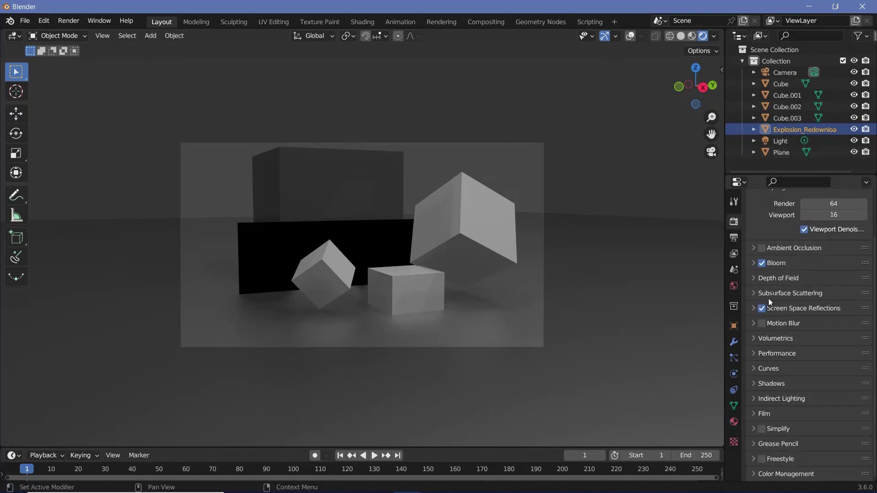
left_click(469, 201)
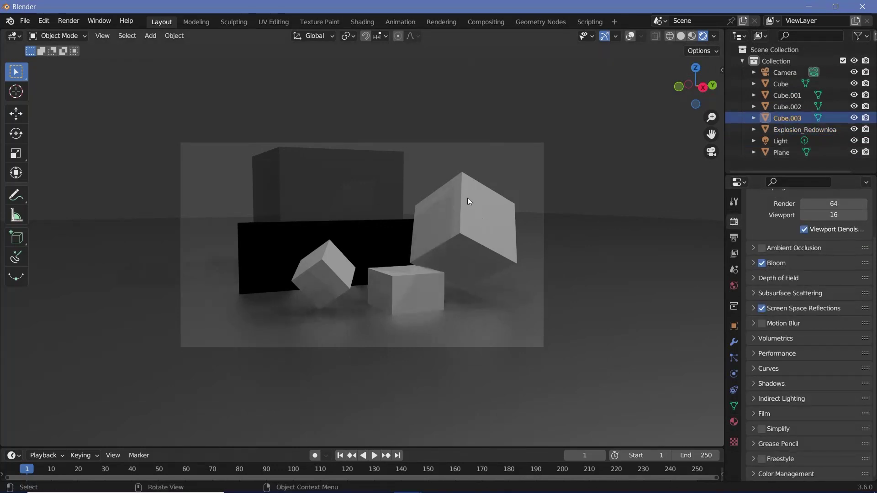
left_click(733, 422)
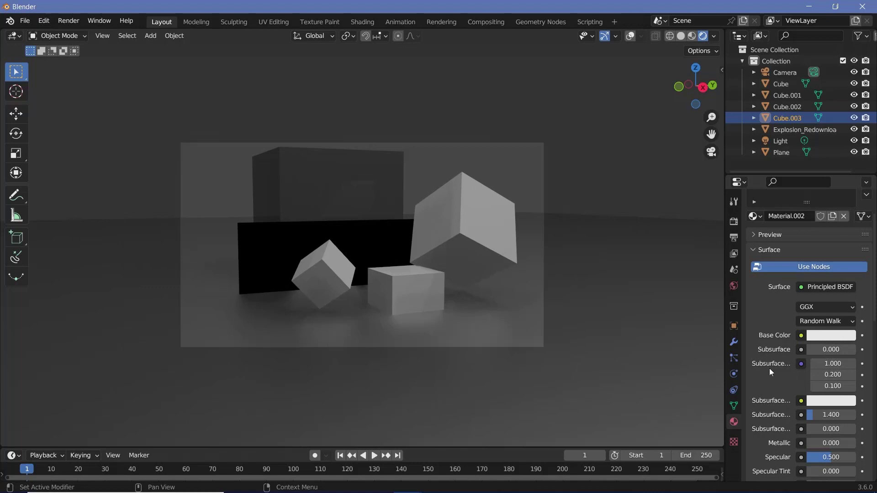
scroll(813, 393, "down", 5)
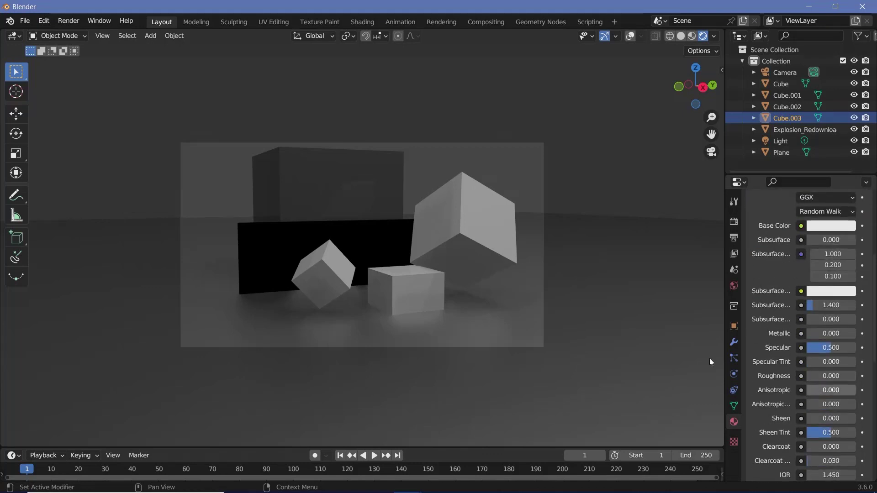
left_click(501, 314)
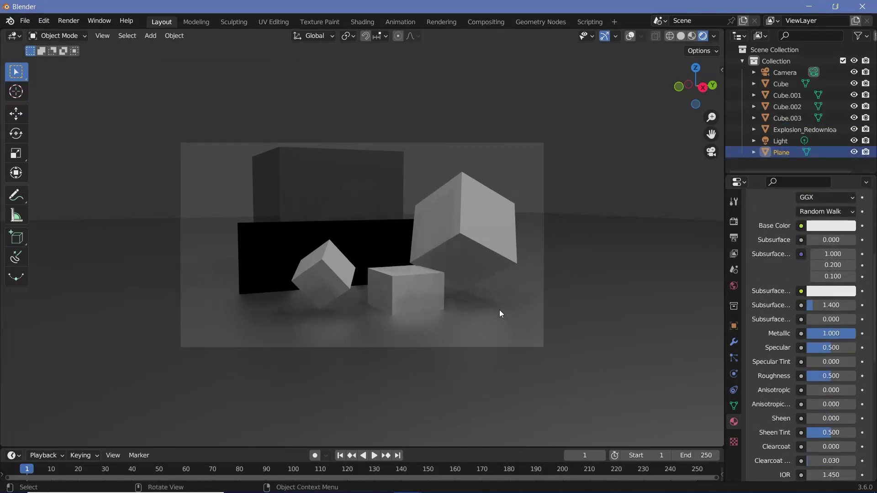
- Select the explosion plane, turn the viewport overlays on and raise the plane about 0.5 m along Z above the floor
left_click(364, 189)
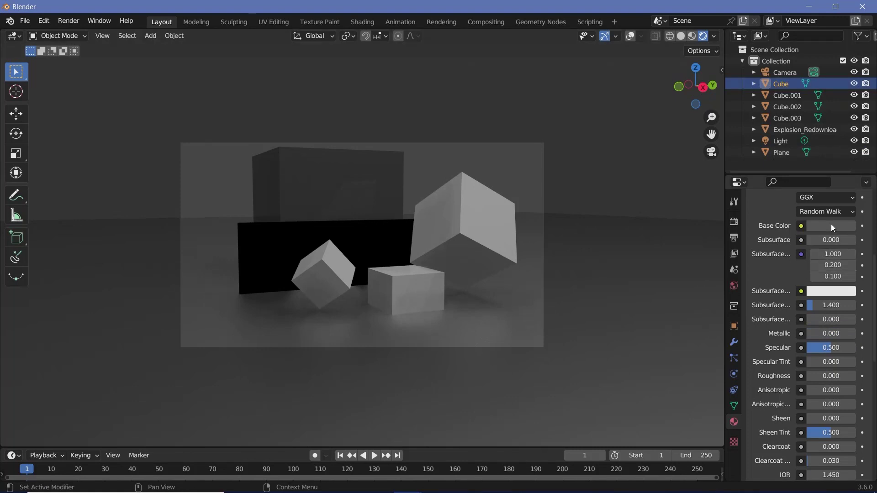
left_click(396, 236)
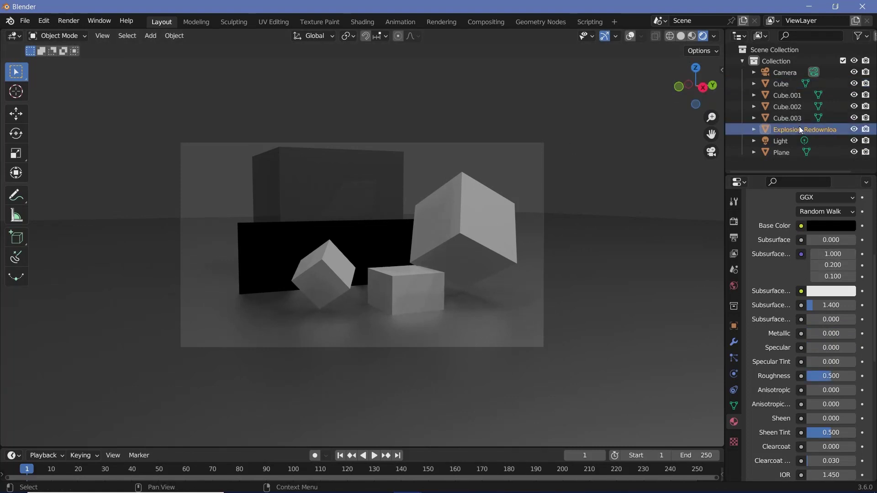
key("shift+alt+z")
key("g")
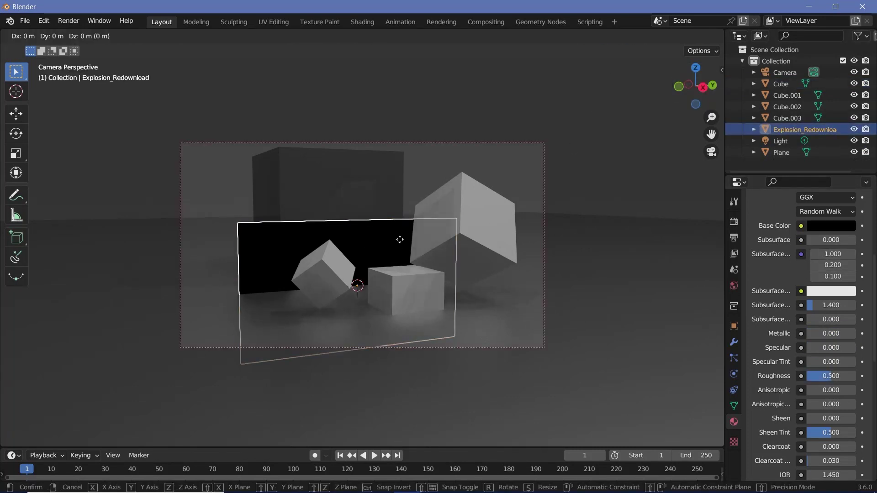
key("z")
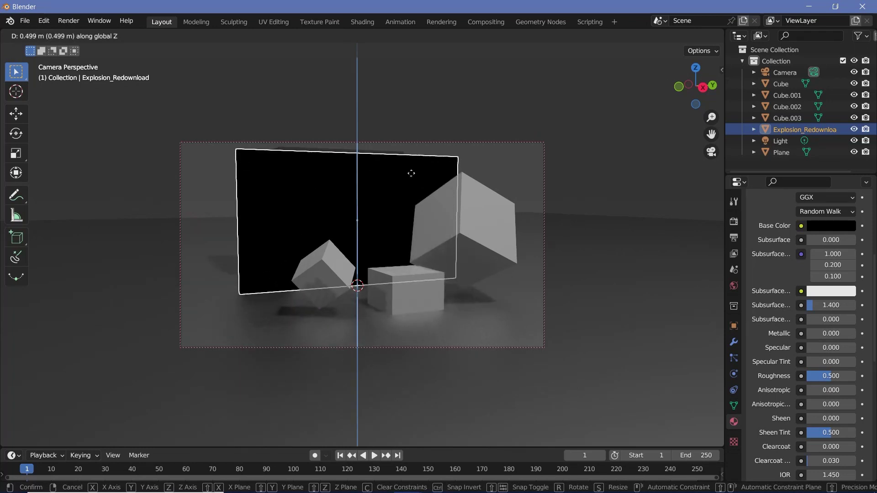
left_click(413, 175)
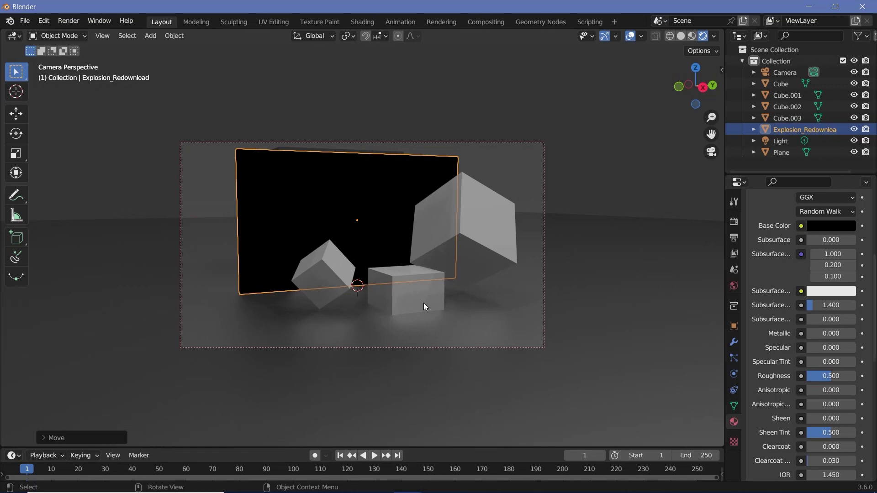
- Enlarge the timeline area slightly and play the animation to preview the explosion on its plane
left_click_drag(447, 448, 445, 432)
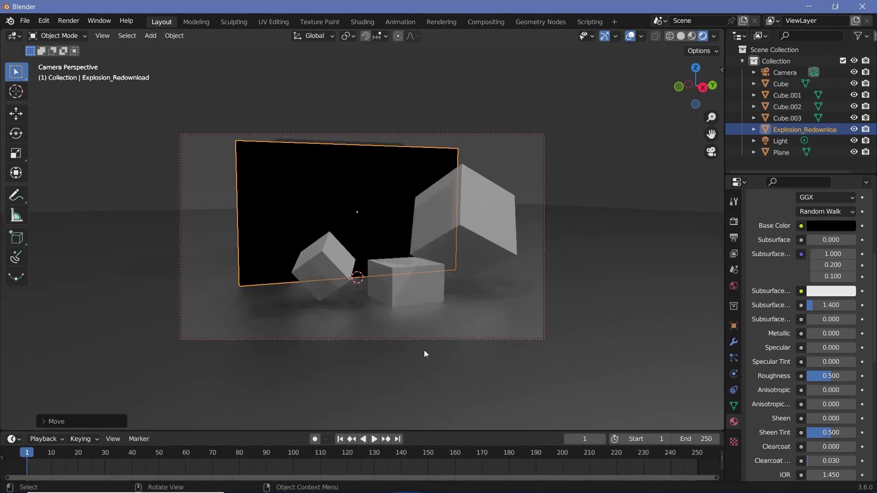
key("space")
key("space")
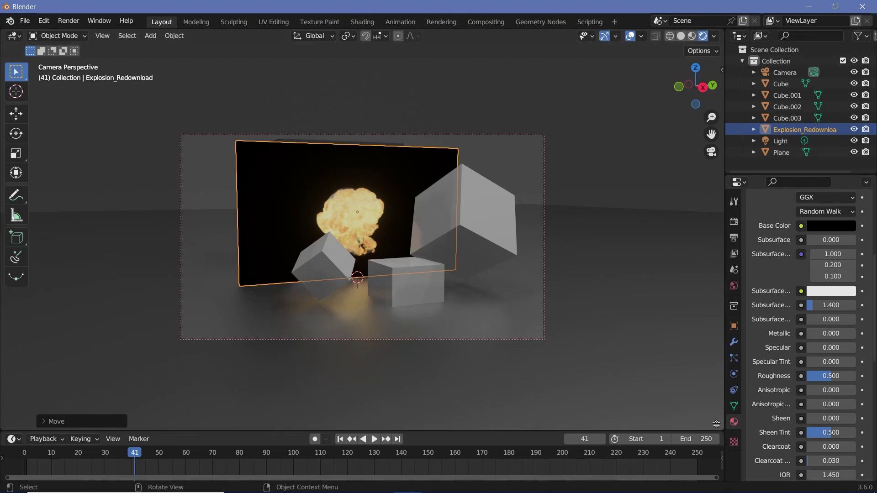
- Split the 3D viewport horizontally and turn the lower area into a Shader Editor
left_click_drag(717, 424, 716, 278)
left_click(13, 282)
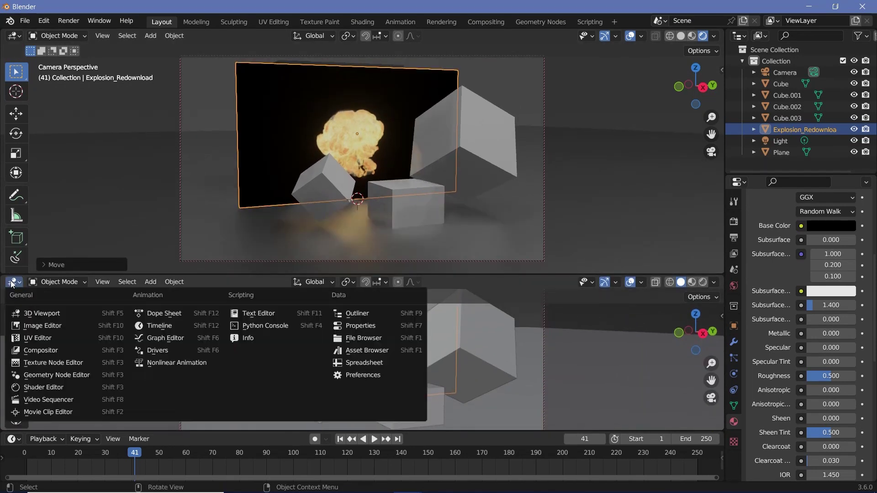
left_click(44, 387)
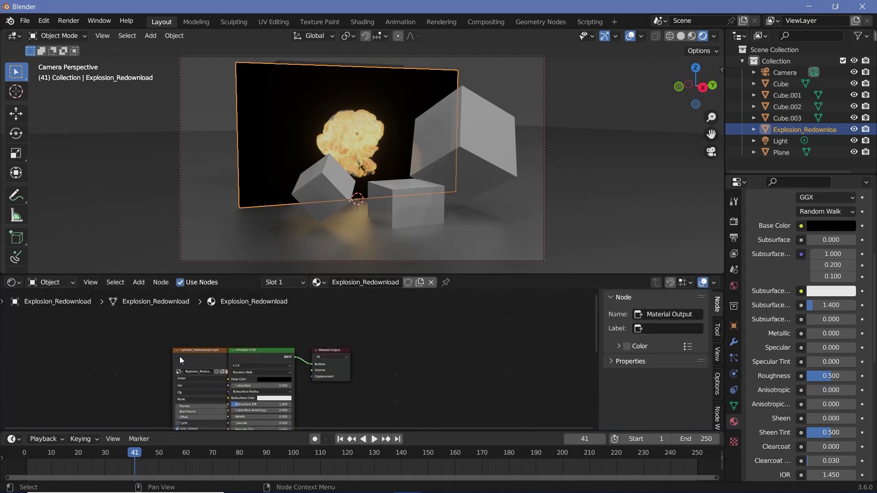
- Separate the explosion's image texture node from the Principled BSDF and replace its Alpha link with Color feeding the shader's Alpha input
scroll(283, 322, "up", 2)
left_click_drag(290, 329, 229, 361)
scroll(272, 343, "up", 3)
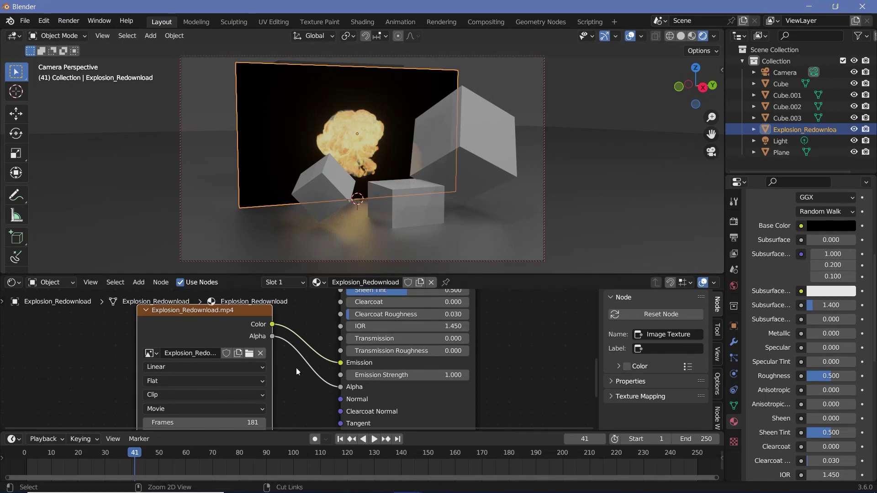
right_click_drag(311, 355, 313, 375, "ctrl")
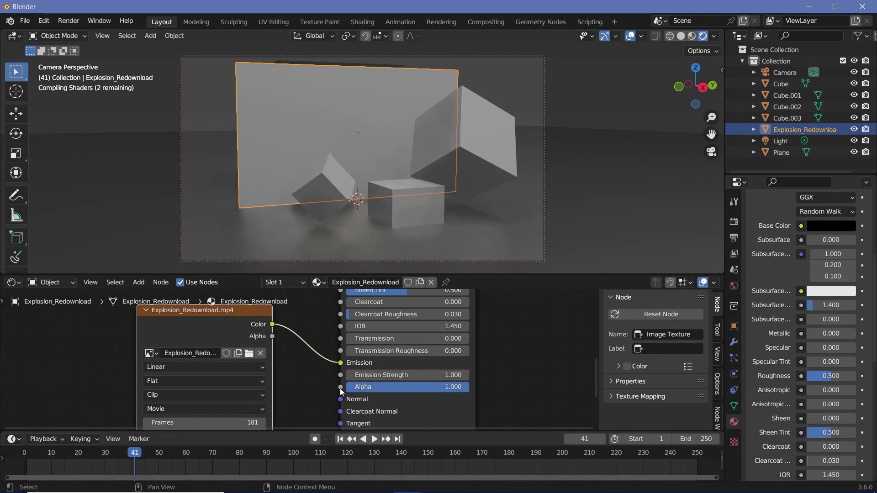
left_click_drag(340, 388, 274, 325)
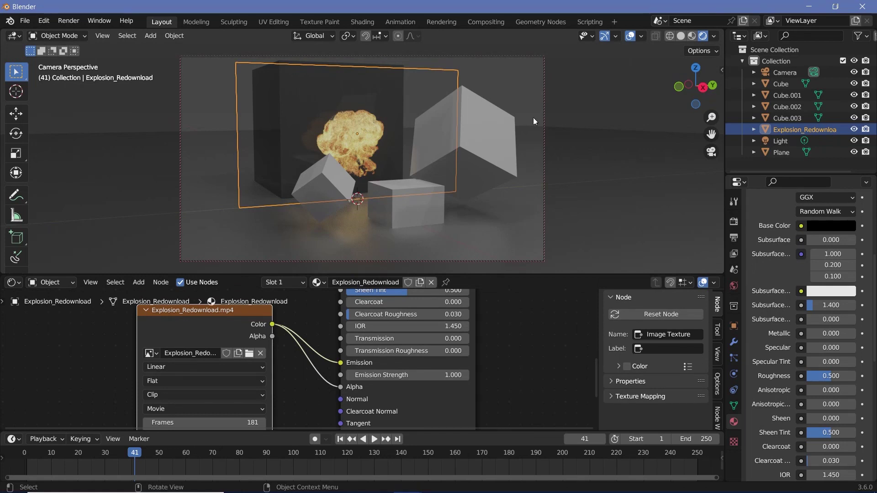
- Hide the viewport overlays, play the transparent explosion and go to frame 34
left_click(630, 38)
key("space")
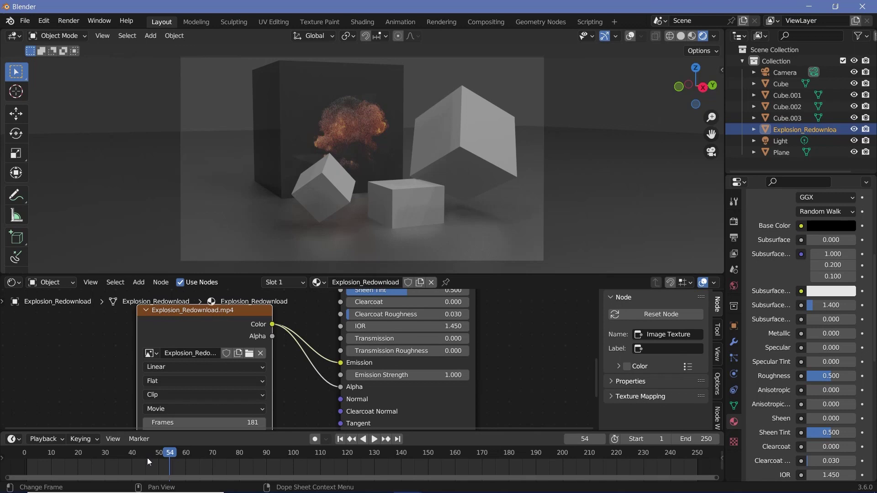
left_click(116, 456)
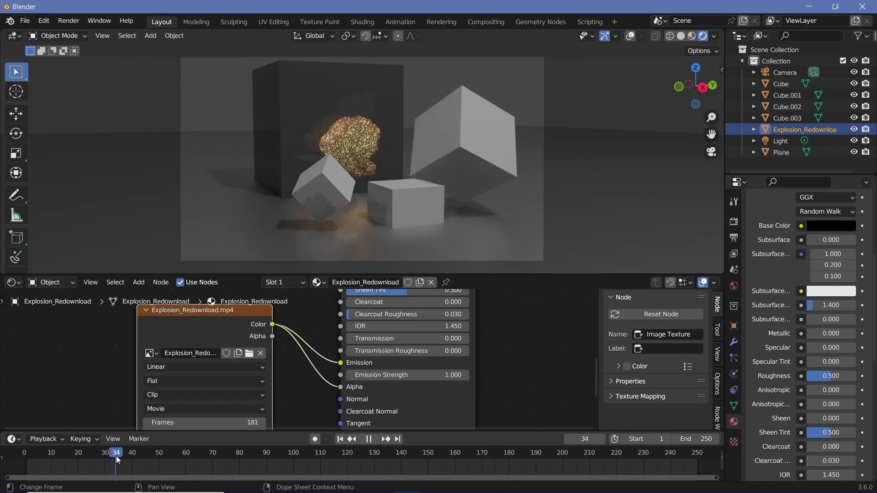
- Set the Emission Strength of the explosion's Principled BSDF to 5
left_click(393, 375)
type("5.7")
key("Return")
left_click(397, 374)
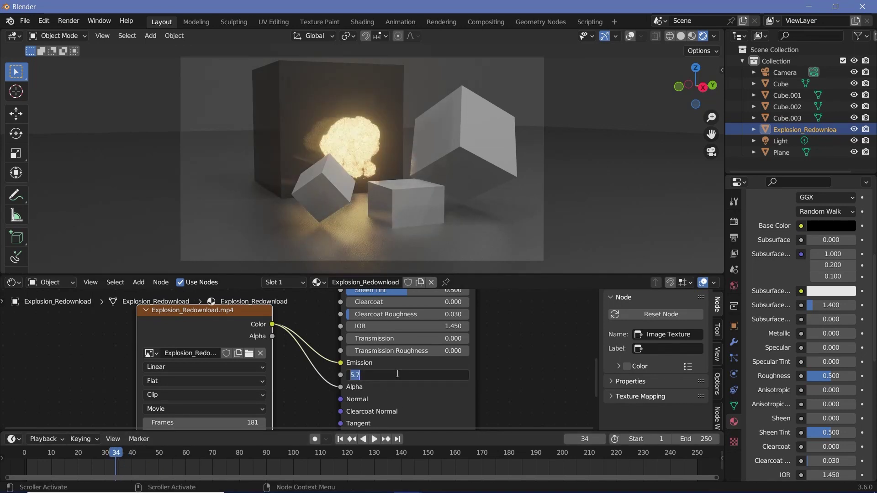
type("5")
key("Return")
- Play the animation in stages to check the brighter explosion through to the end of its footage
key("space")
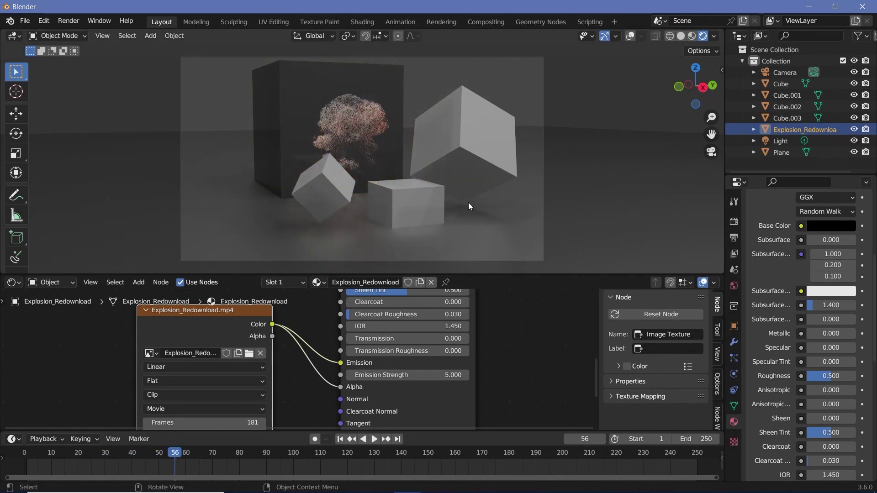
key("space")
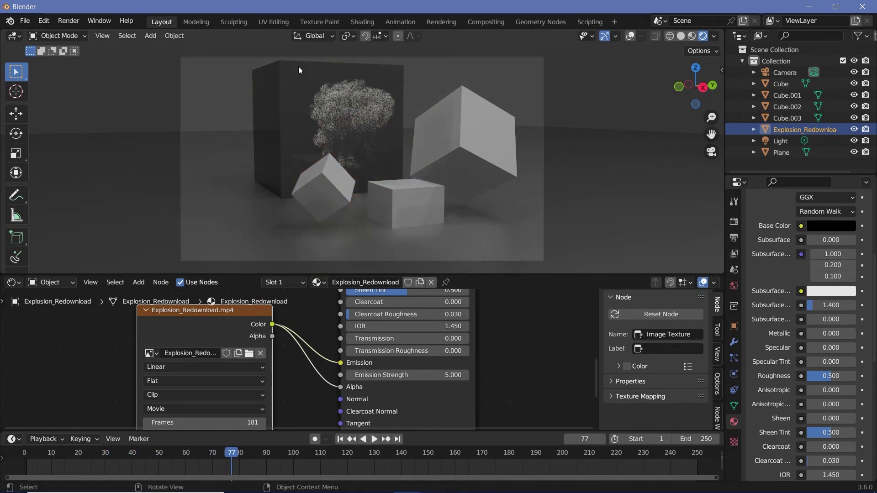
key("space")
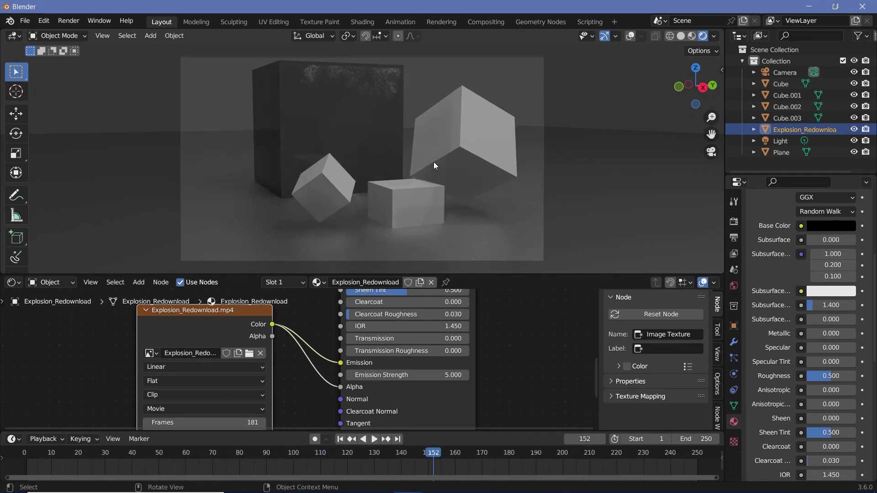
key("space")
- Enable Cyclic on the explosion's movie texture node and play the animation to check the loop
middle_click_drag(298, 384, 389, 300)
left_click(237, 374)
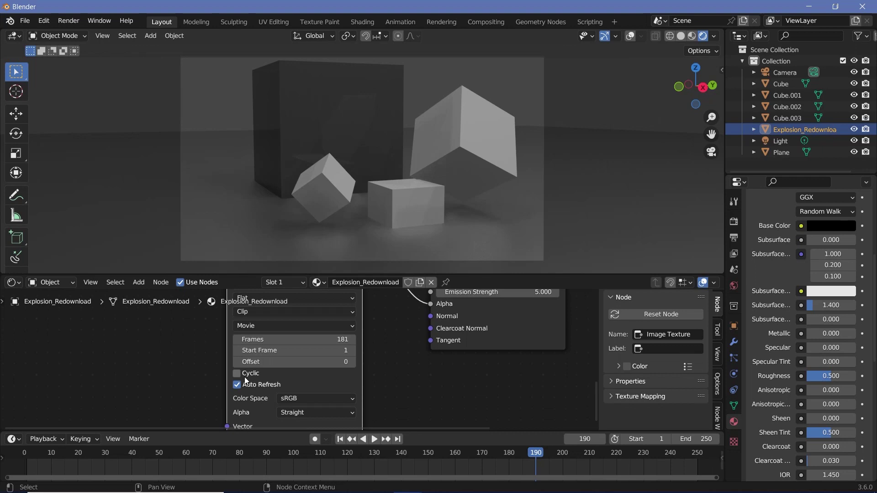
key("space")
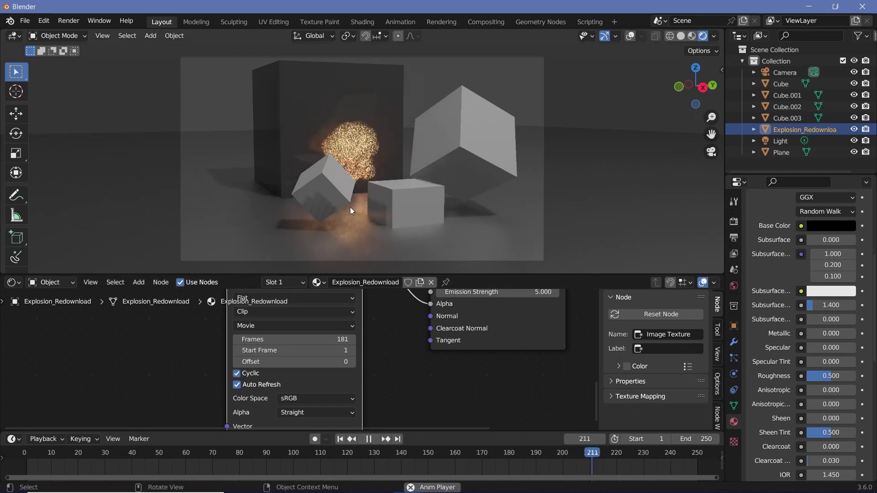
key("space")
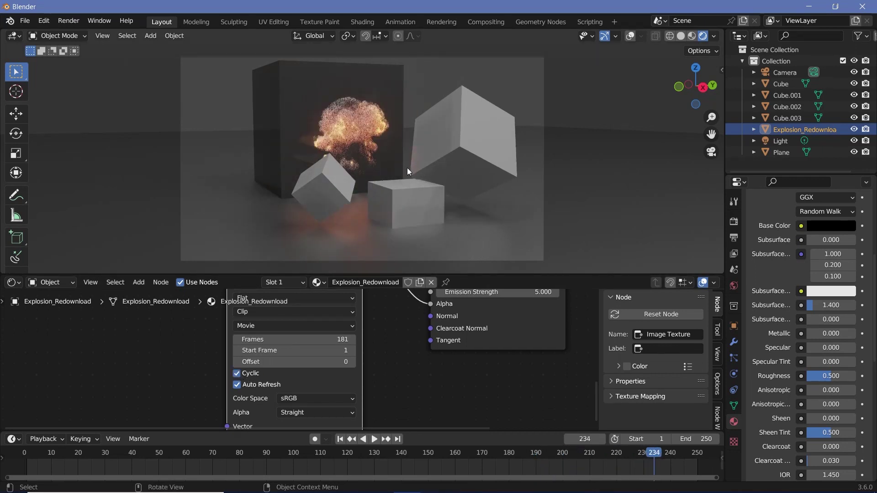
- Scale up the explosion plane, reposition it in front of the dark cube and replay the animation from the start
key("s")
left_click(455, 178)
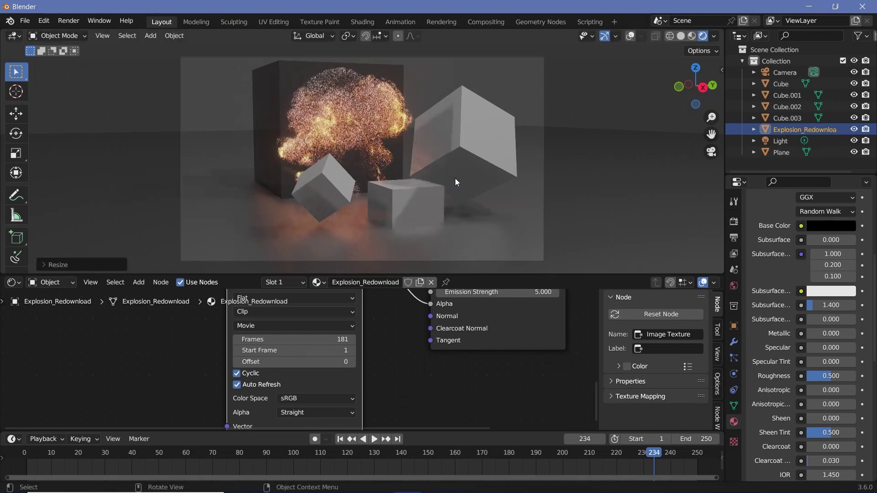
key("g")
left_click(377, 141)
key("shift+Left")
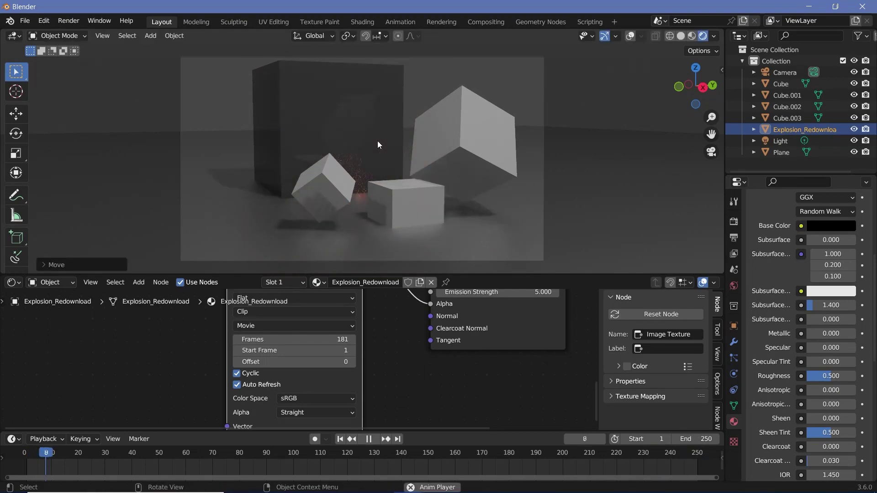
key("space")
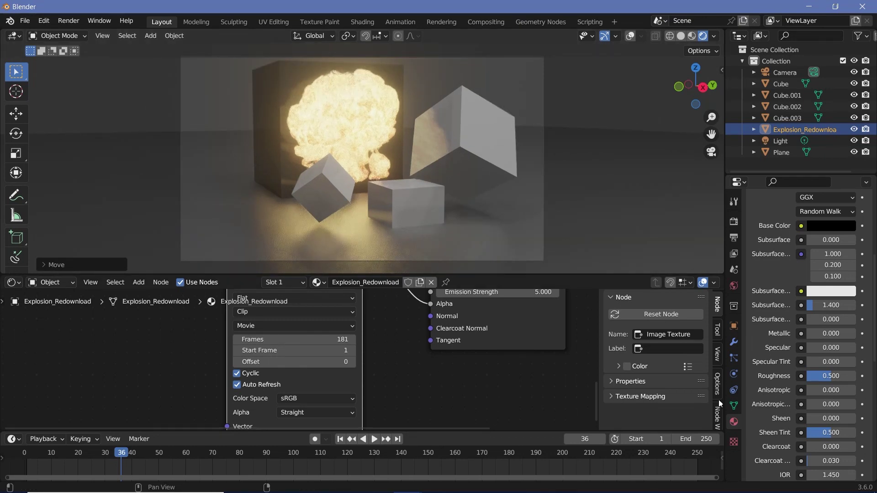
- Change the explosion material's Blend Mode to Alpha Blend and replay the animation from the first frame
scroll(761, 352, "down", 15)
left_click(805, 341)
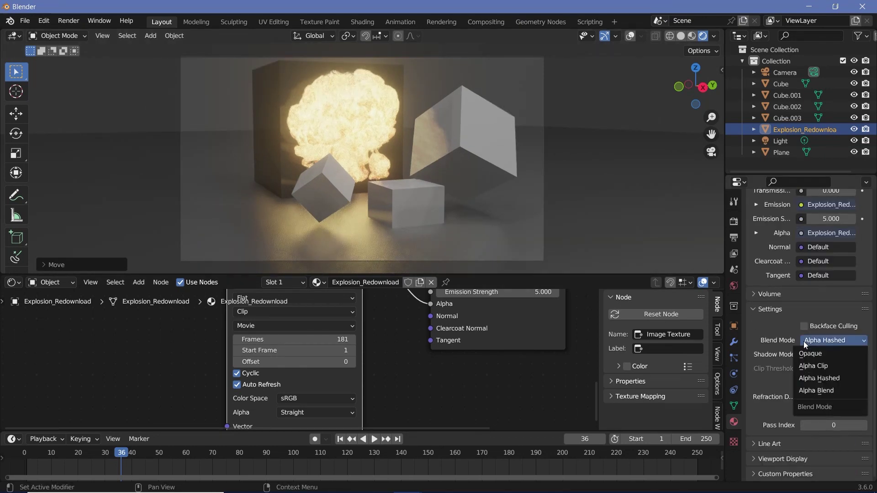
left_click(816, 390)
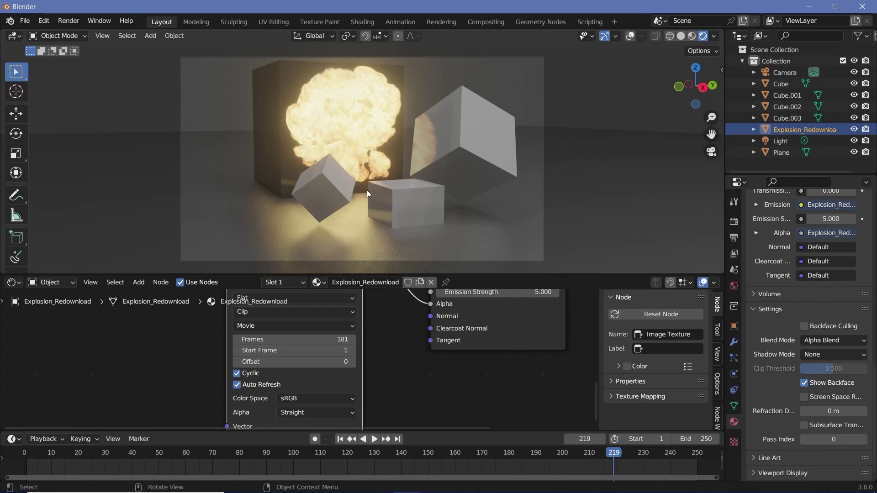
key("shift+Left")
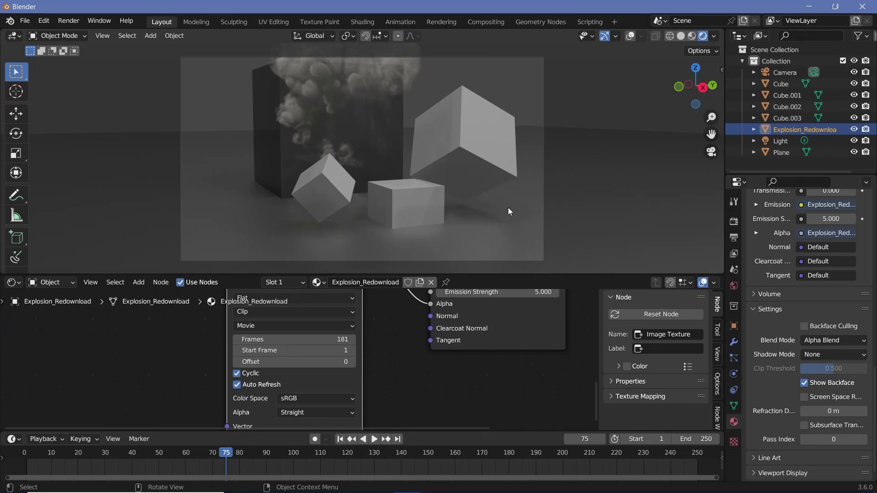
- Import smoke_-_36098 (Original).mp4 as an image plane
key("shift+a")
mouse_move(423, 202)
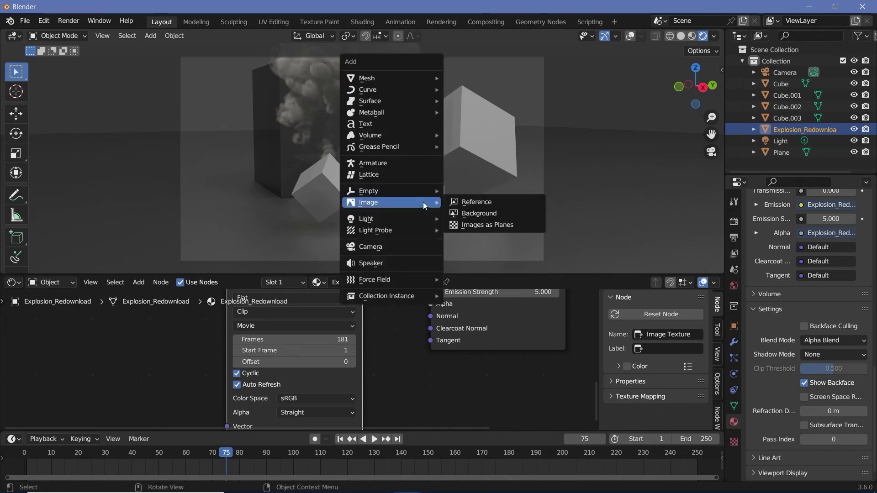
left_click(475, 224)
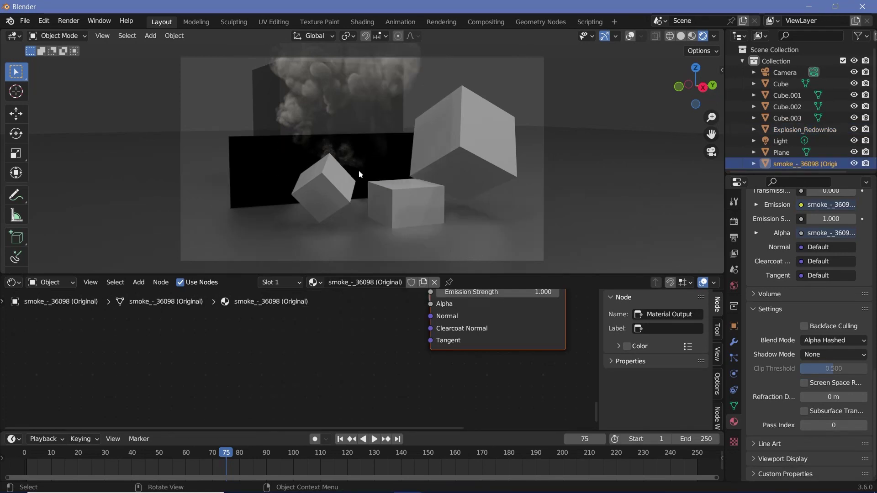
- Move the smoke's image texture node aside and connect its Color output to the Principled BSDF's Alpha input
scroll(391, 350, "down", 3)
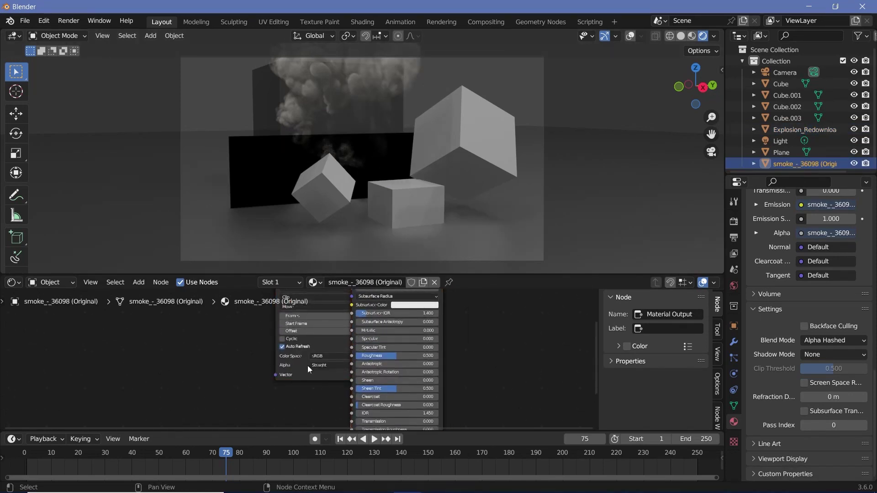
left_click_drag(308, 370, 267, 414)
scroll(322, 327, "up", 2)
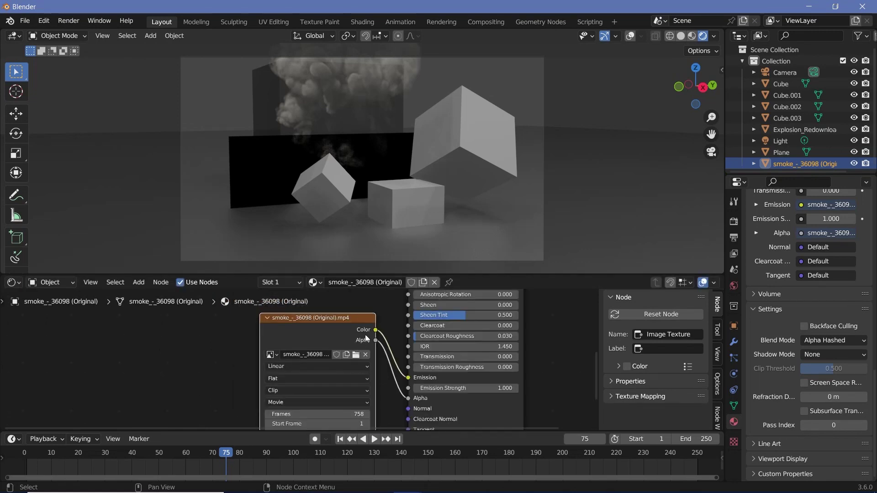
left_click_drag(375, 341, 409, 398)
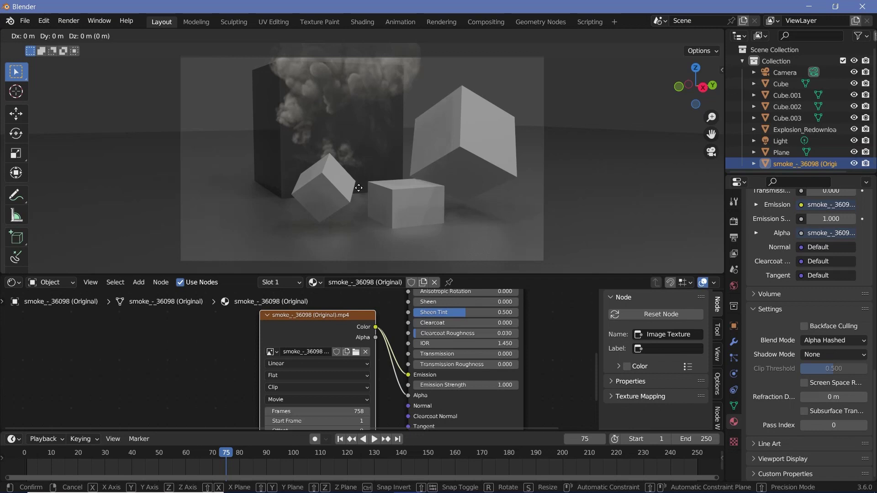
- Raise the smoke plane along Z so it overlaps the explosion
key("g")
key("z")
left_click(357, 118)
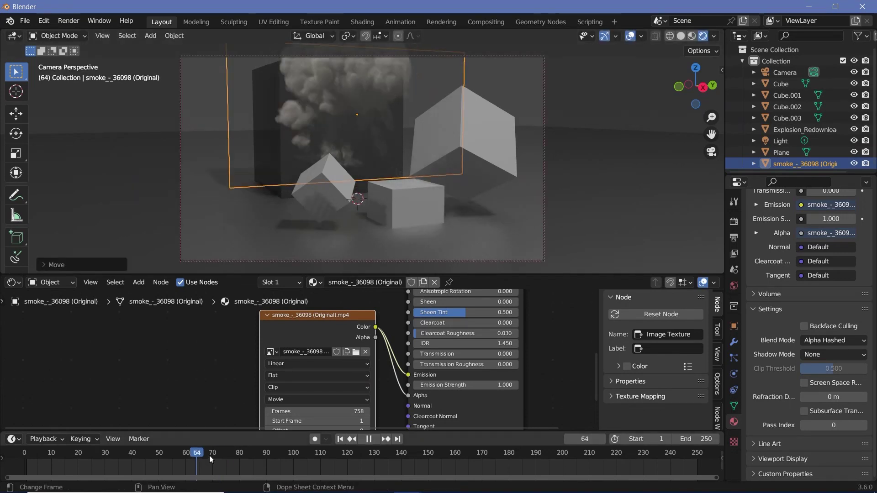
- Scrub the timeline and play from around frame 45 to check the smoke together with the explosion
left_click_drag(209, 456, 191, 453)
key("space")
left_click(147, 465)
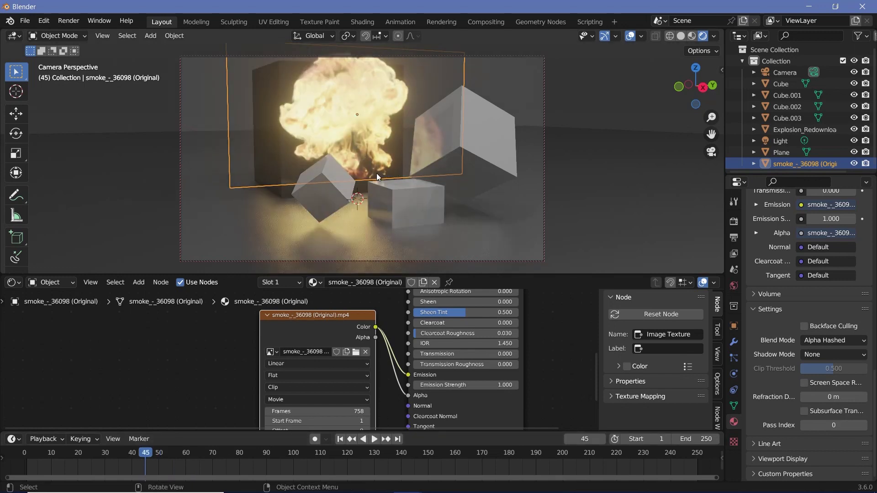
key("space")
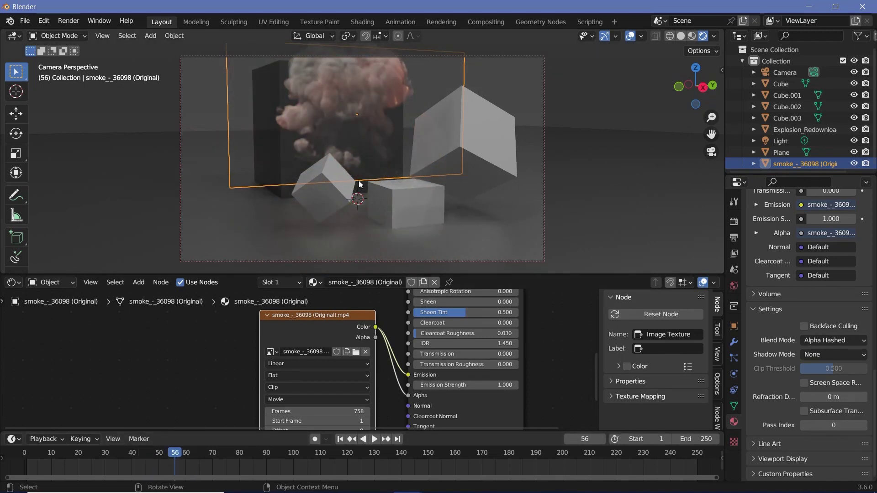
- Set the smoke material's Emission Strength to 85.6 and play the animation to check its brightness
left_click_drag(462, 387, 575, 387)
key("space")
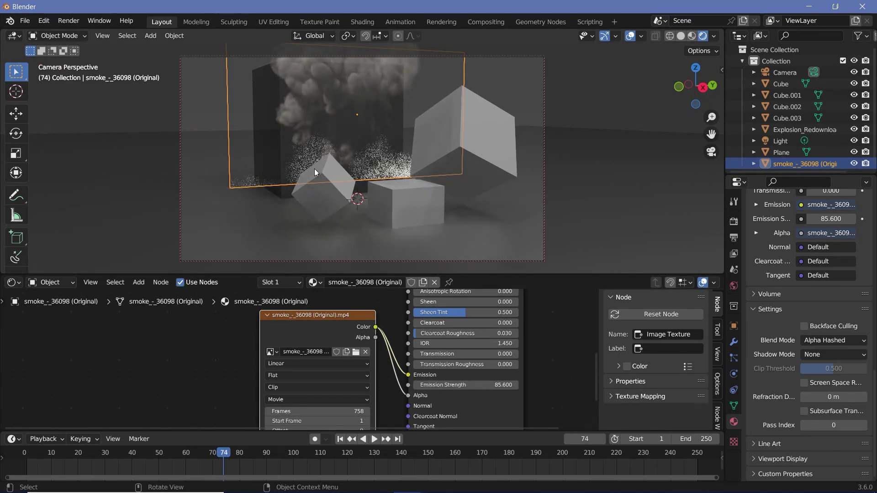
- Add a Copy Rotation constraint to the smoke plane with the Camera as its target
left_click(734, 390)
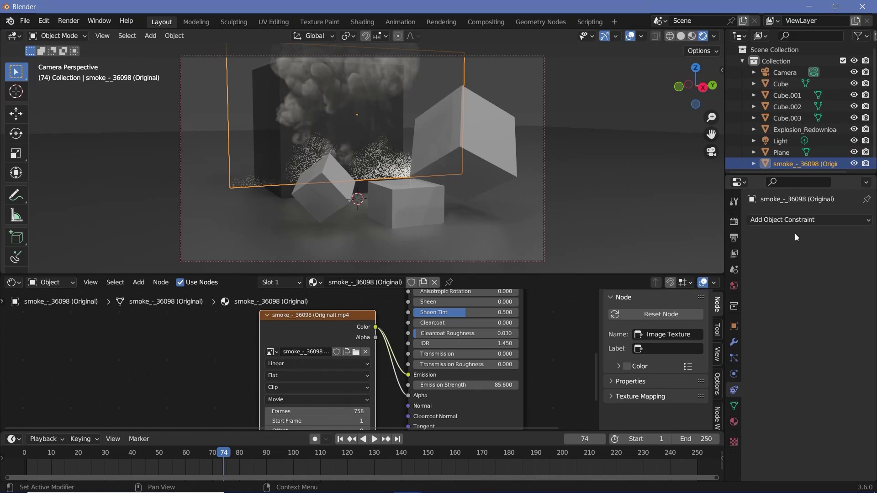
left_click(797, 222)
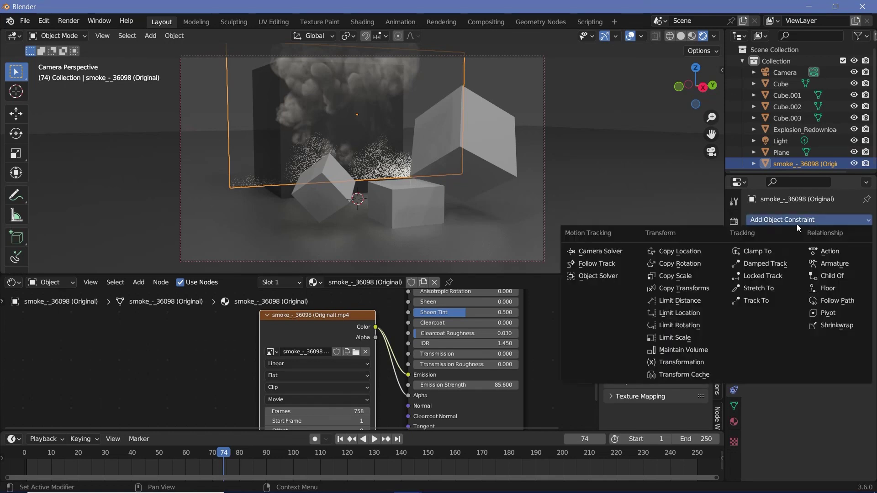
left_click(698, 263)
left_click(851, 255)
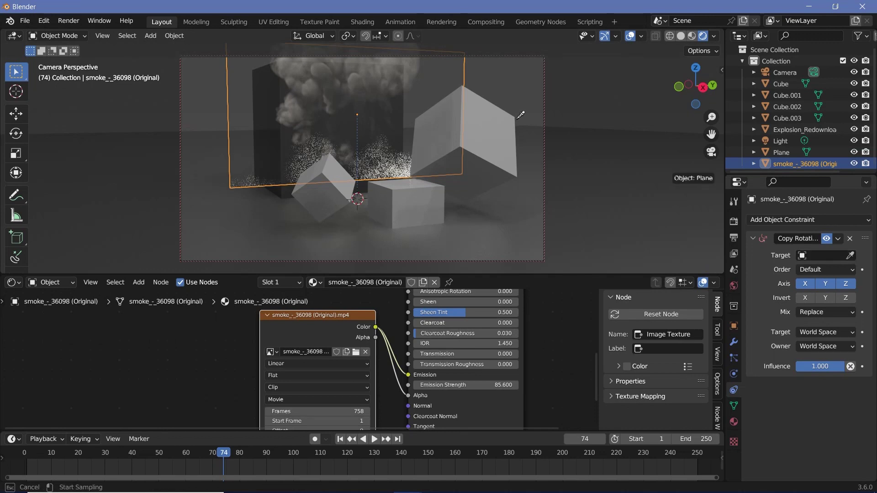
left_click(543, 87)
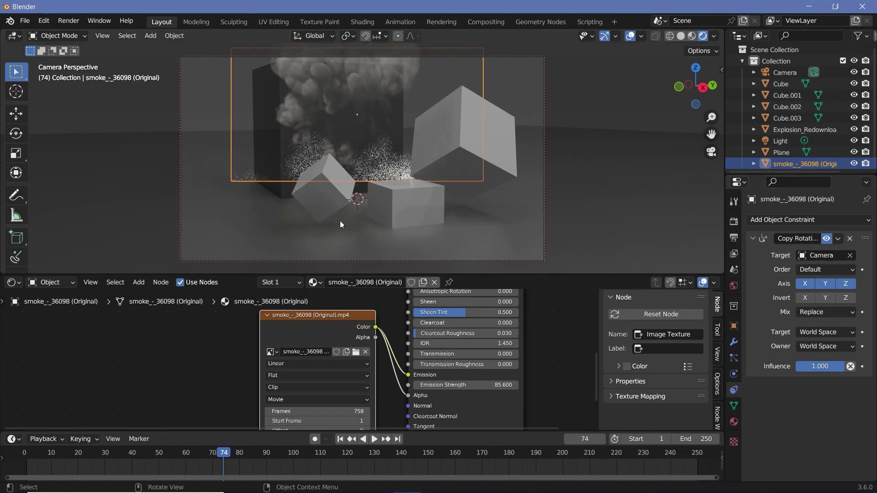
- Set the smoke material's Blend Mode to Alpha Blend
left_click(734, 421)
scroll(772, 380, "down", 10)
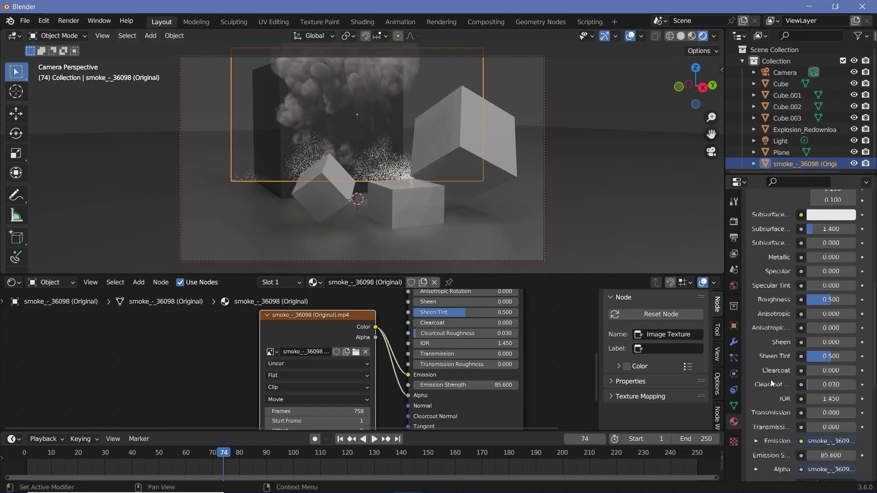
left_click(809, 376)
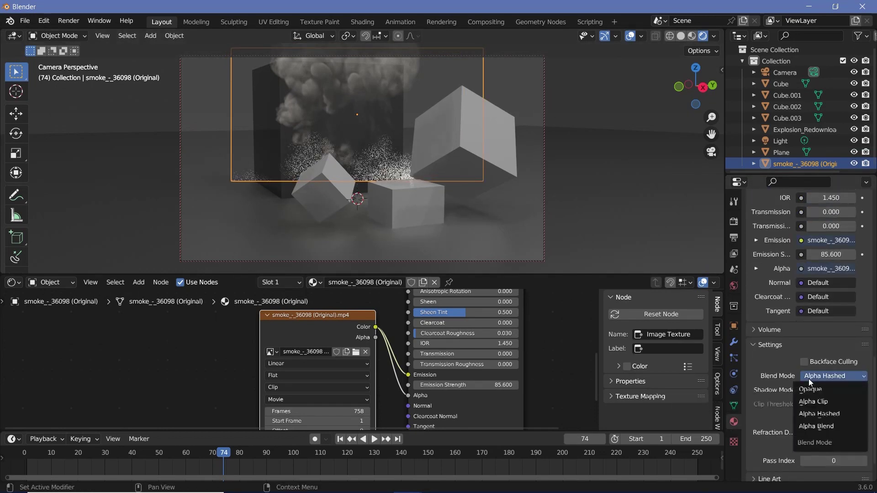
left_click(817, 426)
- Move the smoke plane along its local Z towards the camera, then lower it about 0.15 m along global Z
key("g")
key("z")
key("z")
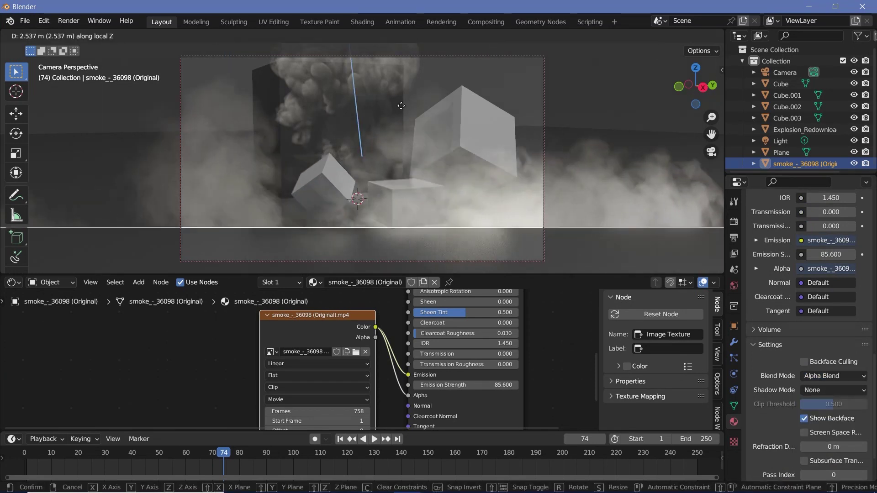
left_click(426, 183)
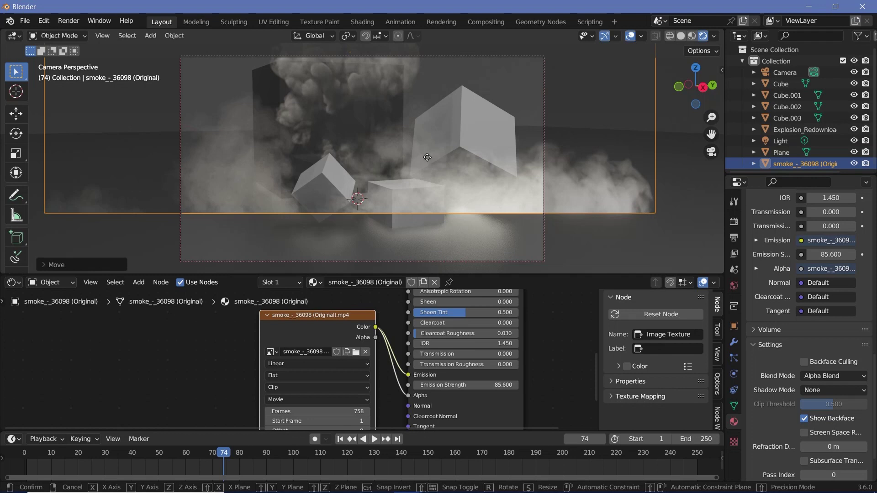
key("g")
key("z")
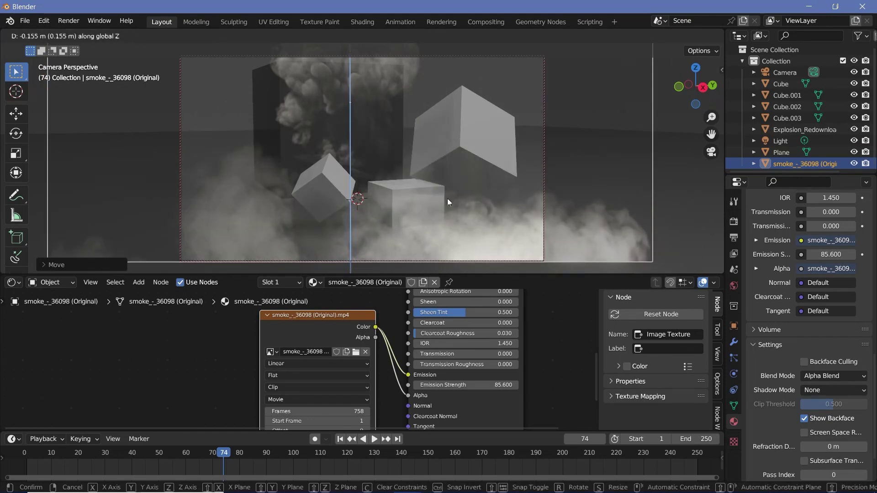
left_click(448, 199)
- Scrub the timeline and play the animation to compare the smoke's timing with the explosion
key("space")
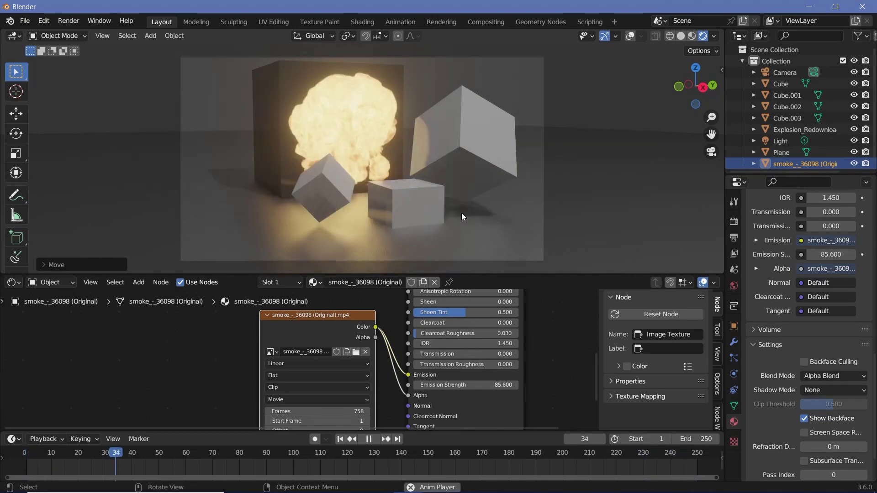
left_click(196, 452)
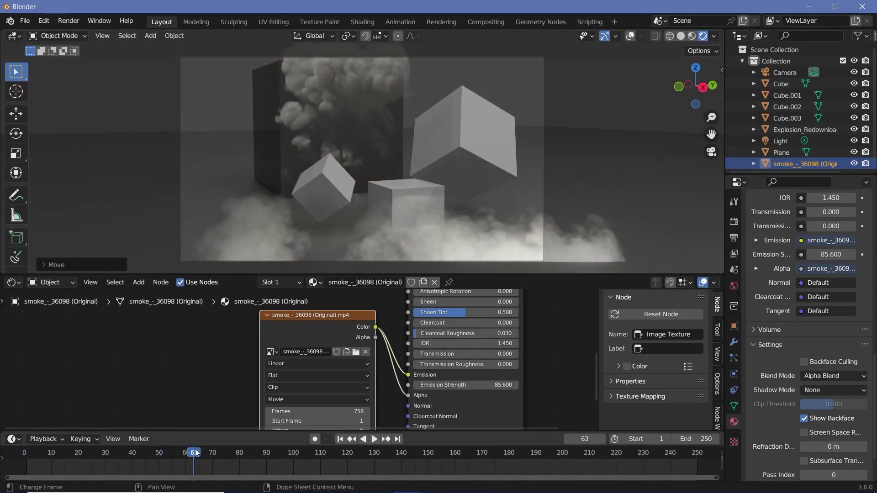
left_click_drag(196, 452, 138, 461)
key("space")
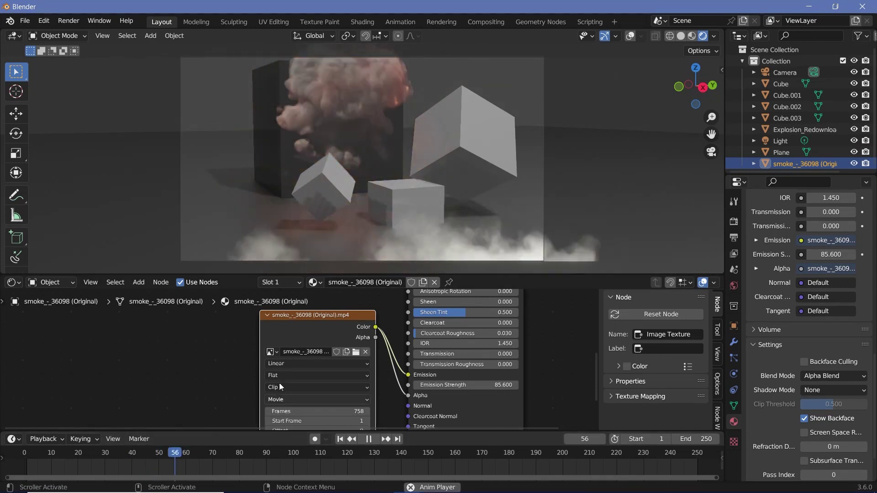
key("space")
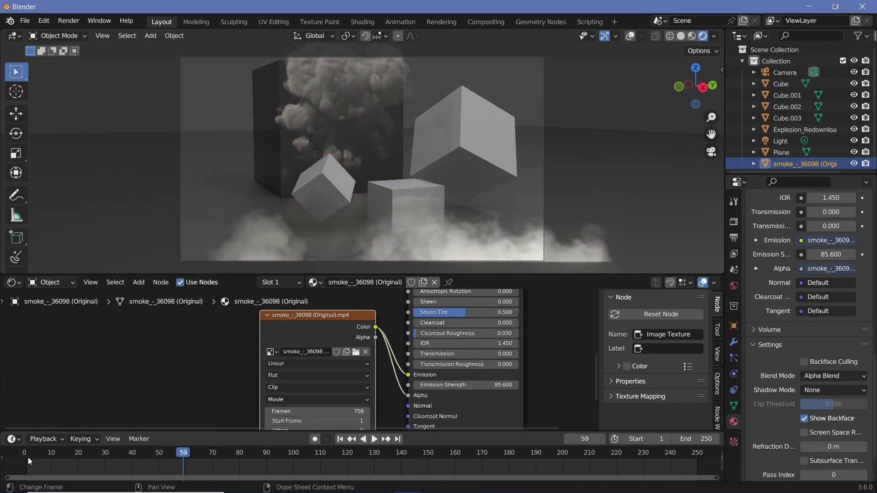
- Set the frame Offset of the smoke's image texture to 50
middle_click_drag(311, 360, 344, 287)
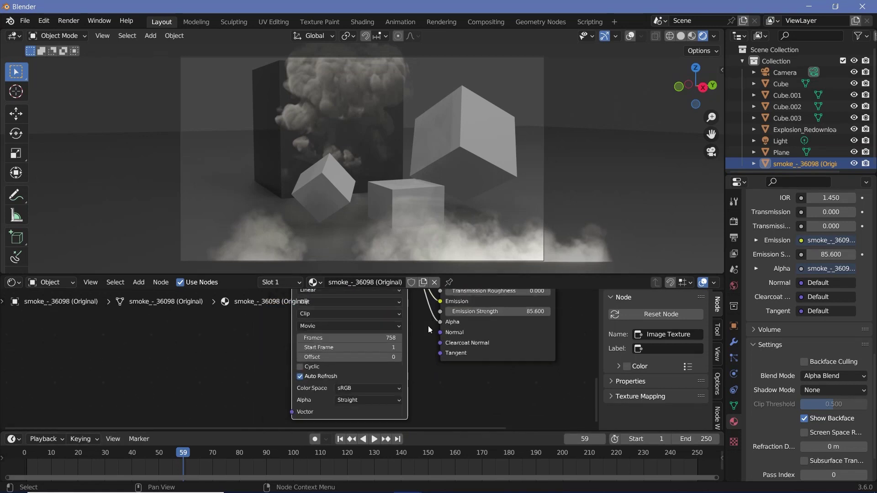
scroll(429, 329, "up", 2)
left_click(349, 361)
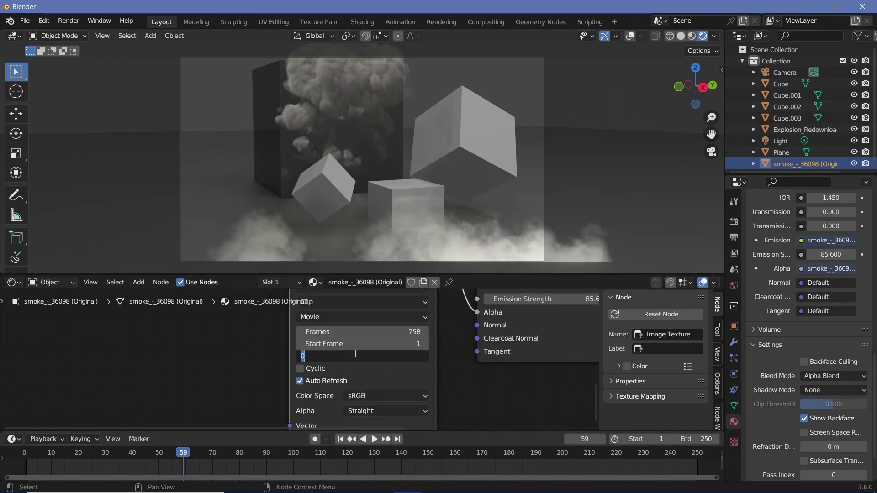
type("50")
key("Return")
- Play the animation from frame 0 to check the offset smoke against the explosion
left_click(24, 456)
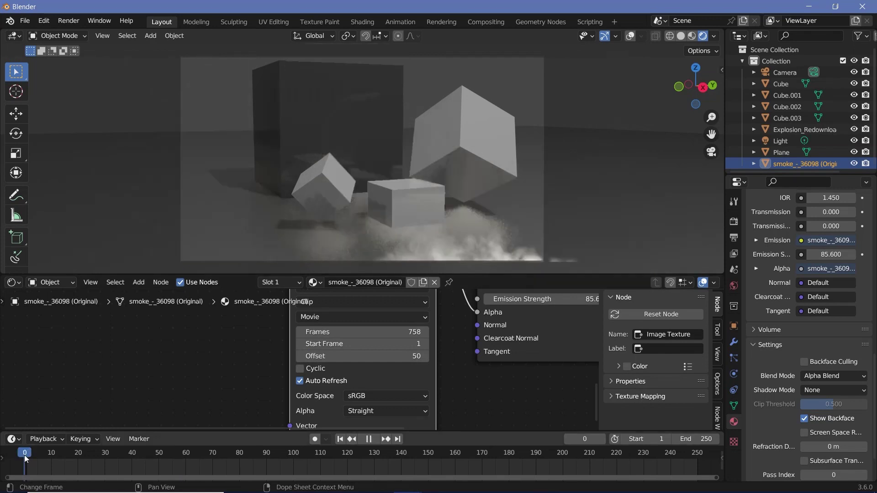
key("space")
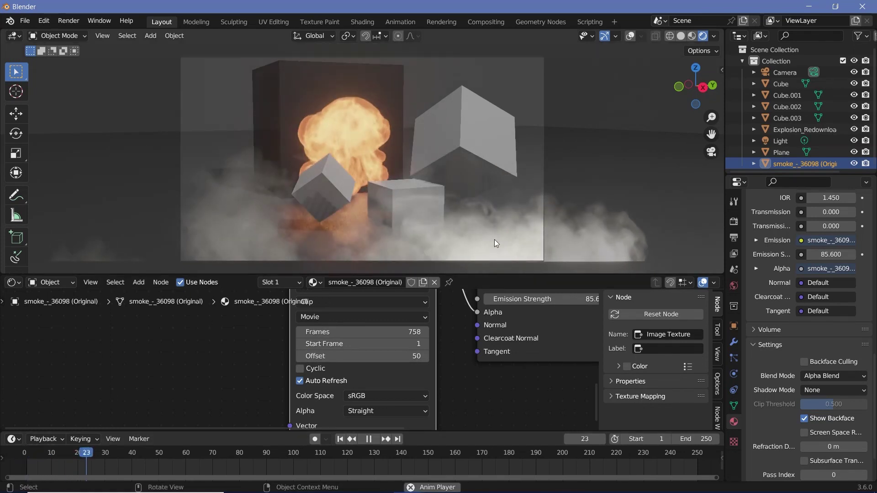
key("space")
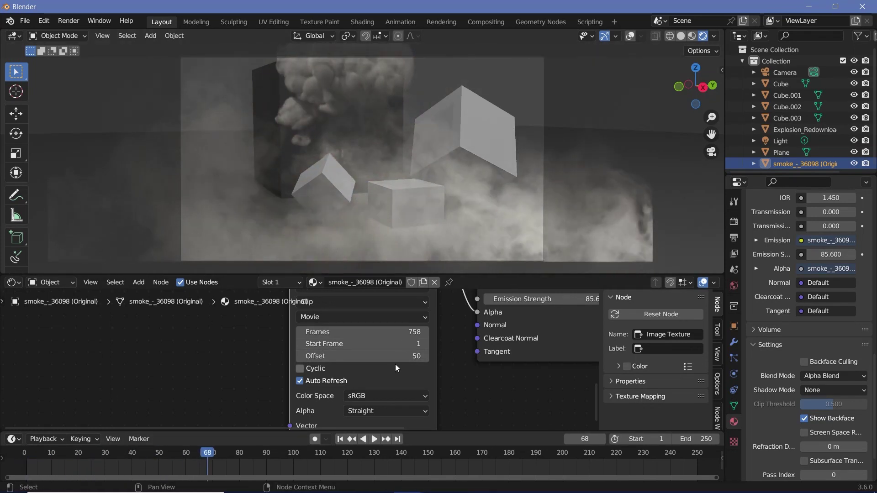
- Turn on Cyclic for the smoke's image texture and play the later frames to check the smoke
left_click(300, 368)
middle_click_drag(447, 379, 446, 421)
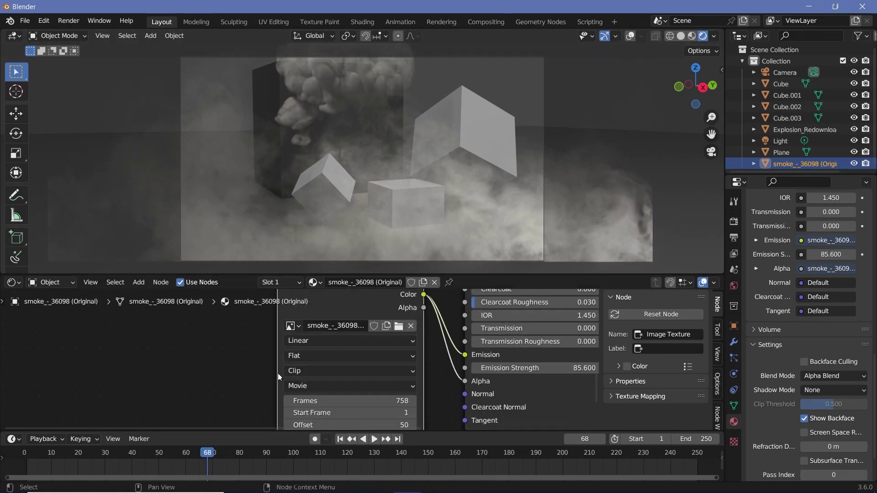
key("space")
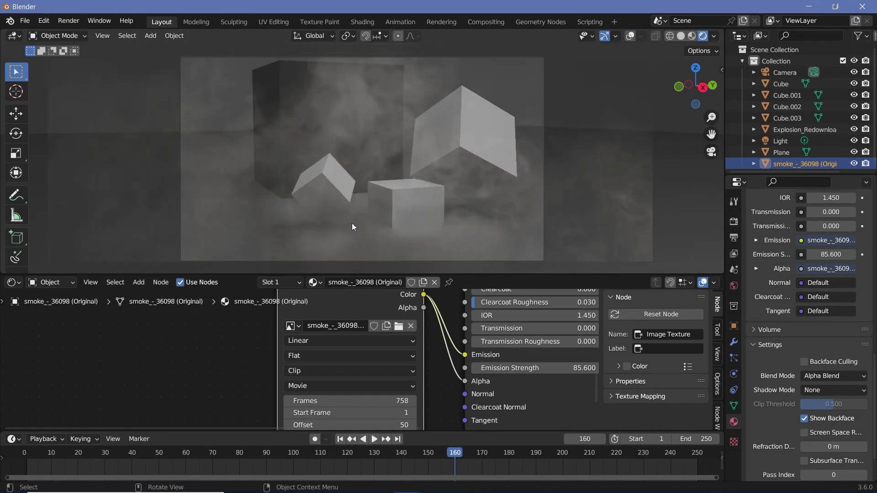
key("space")
- Import grey_-_91072 (Original).mp4 as an image plane with an Emit material and Hashed blend mode
middle_click_drag(364, 225, 498, 182)
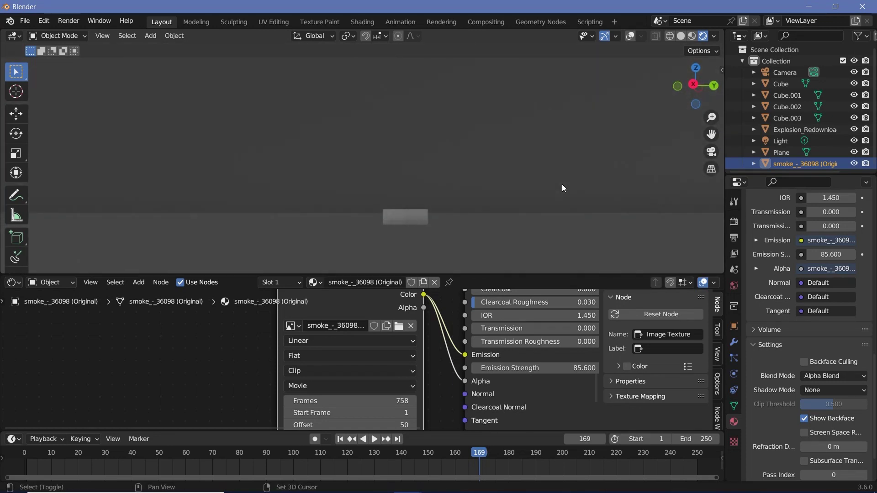
middle_click_drag(561, 183, 299, 180)
key("shift+a")
mouse_move(301, 180)
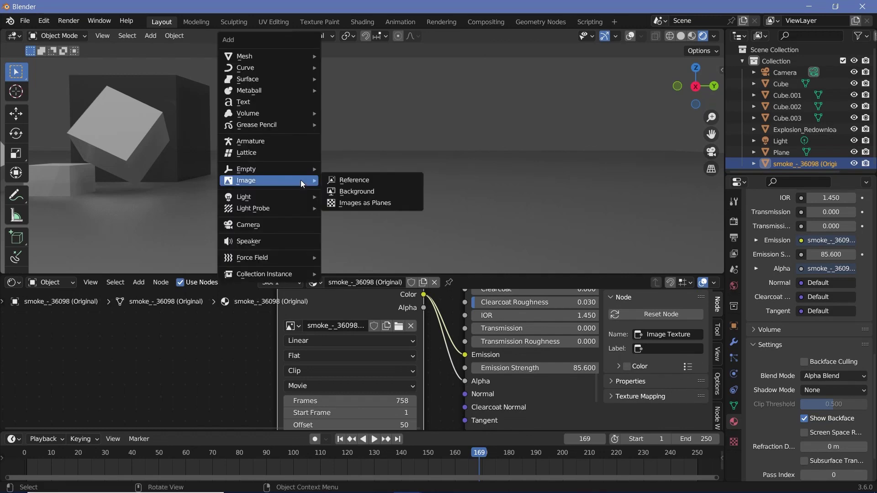
left_click(345, 202)
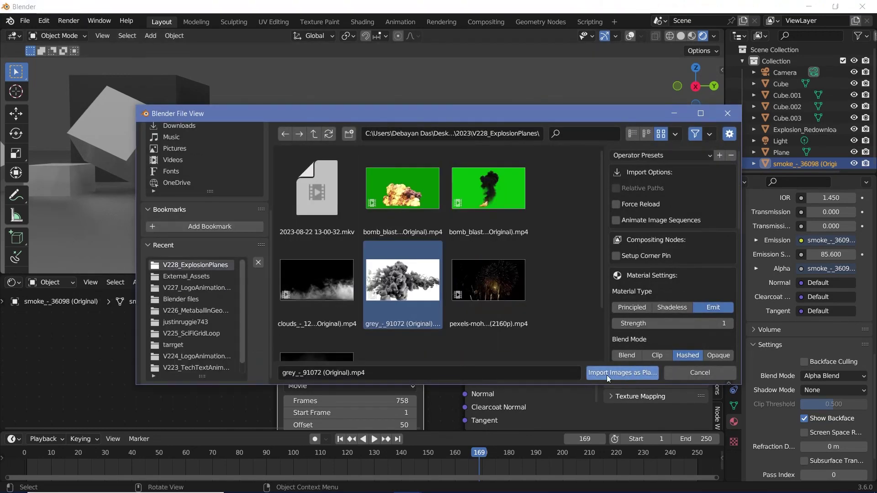
left_click(623, 373)
- Move the grey smoke plane away from the cubes into the empty part of the scene
key("g")
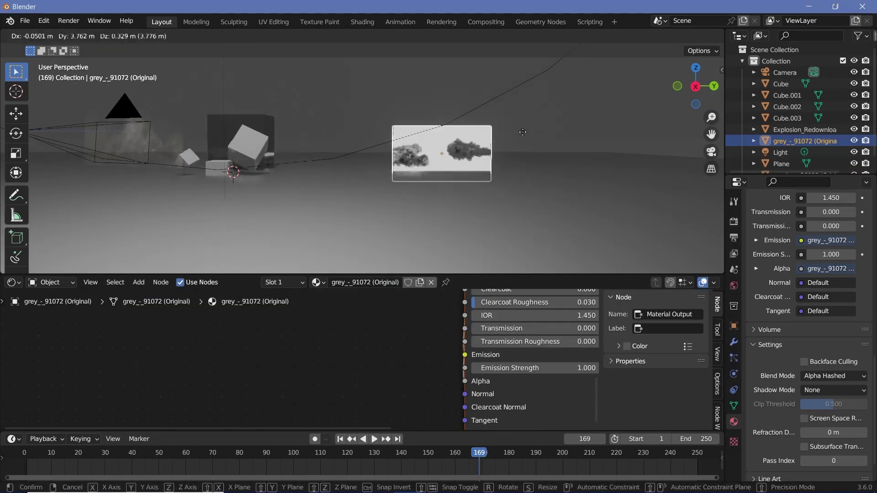
left_click(580, 126)
key("KP_Decimal")
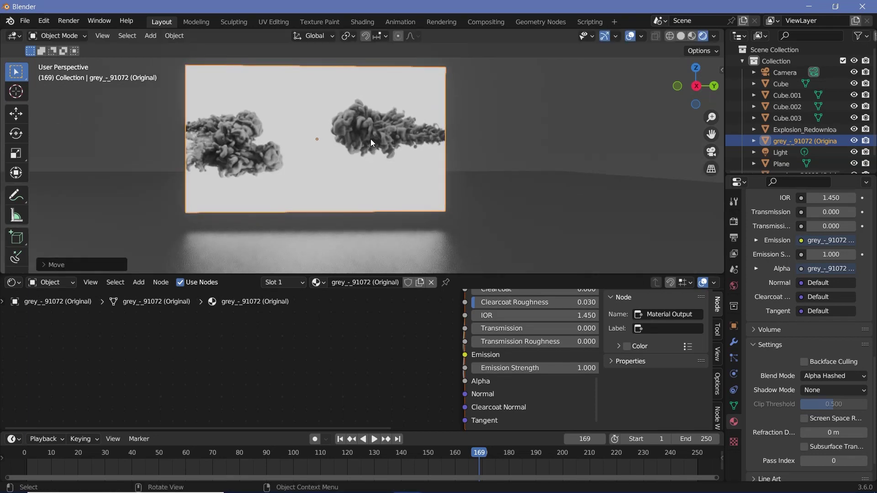
- Place the grey smoke's image texture node clear of the Principled BSDF and connect its Color output to Alpha
scroll(413, 157, "down", 1)
scroll(337, 334, "down", 2)
left_click(380, 295)
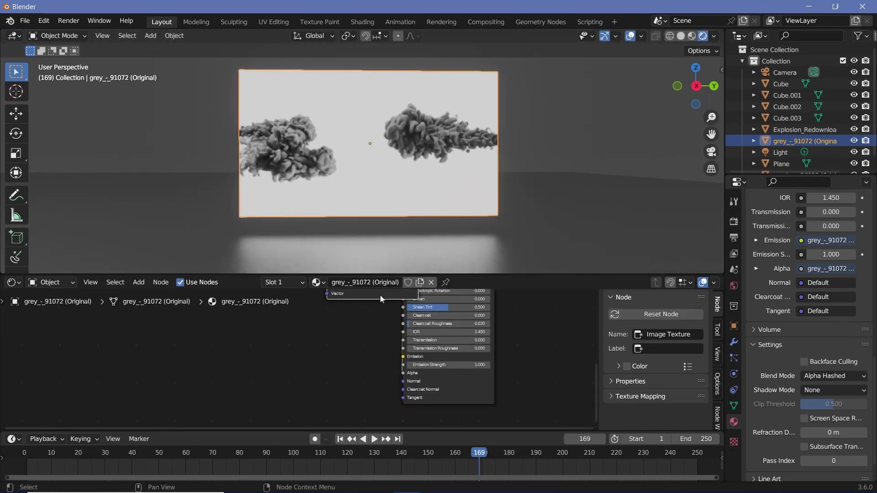
left_click_drag(380, 295, 309, 405)
key("KP_Decimal")
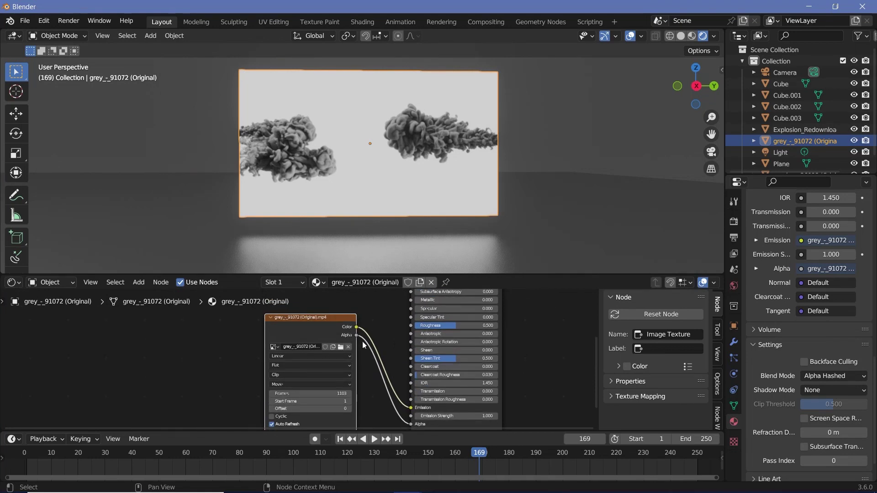
scroll(402, 383, "down", 1, "shift")
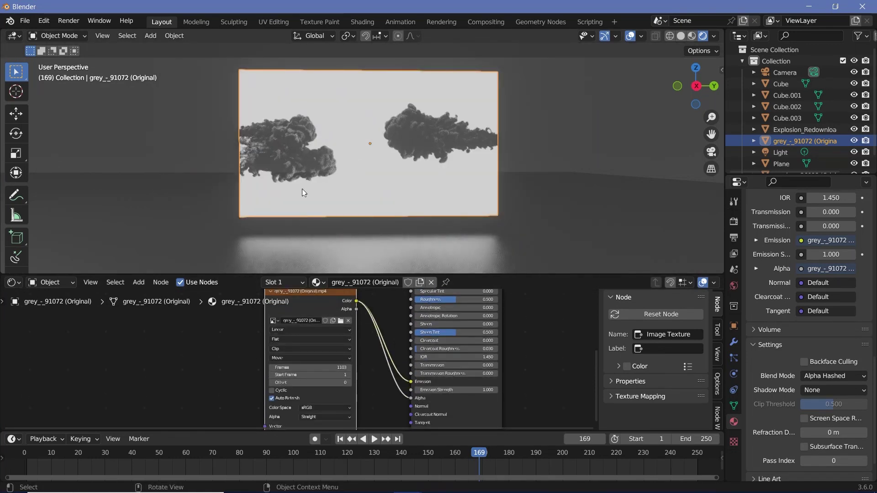
left_click_drag(311, 301, 224, 326)
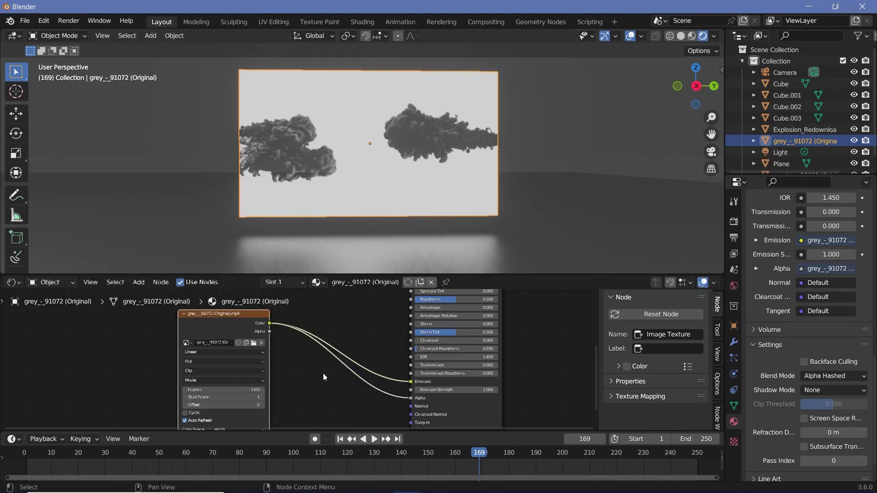
middle_click_drag(360, 390, 383, 372)
- Add a Color Ramp node between the image texture's Color output and the Principled BSDF's Alpha input
key("shift+a")
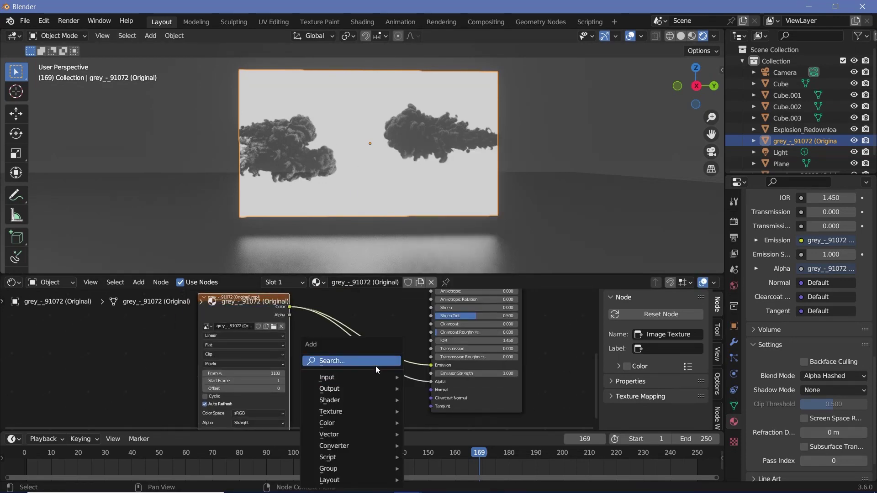
left_click(375, 363)
type("color ramp")
key("Return")
left_click(371, 389)
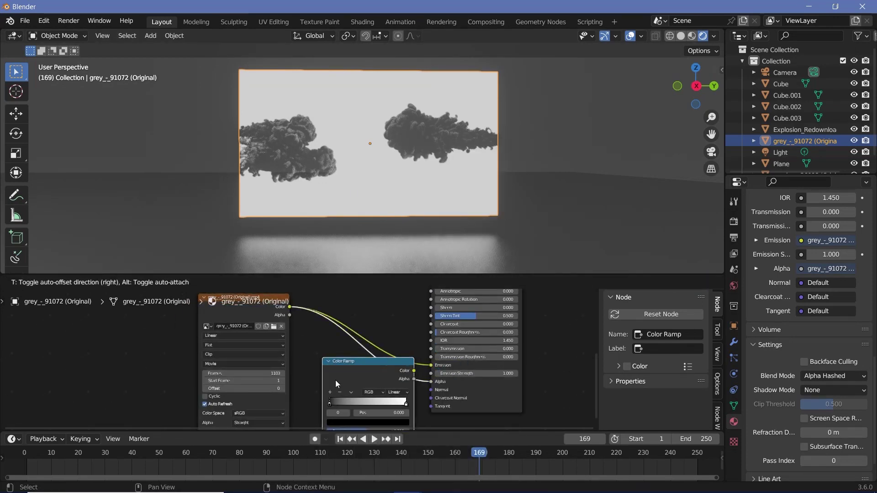
left_click(335, 380)
- Flip the Color Ramp to run from white to black and play the animation to check the grey smoke's transparency
left_click_drag(406, 404, 369, 402)
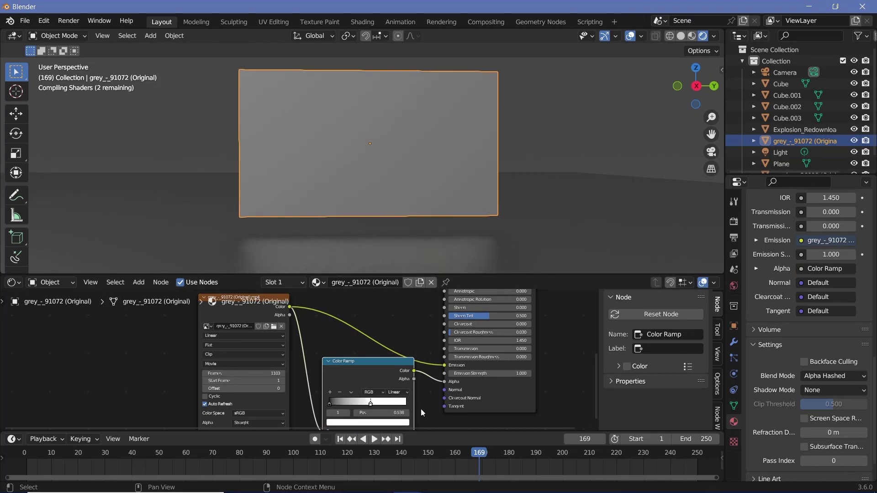
key("ctrl+z")
key("space")
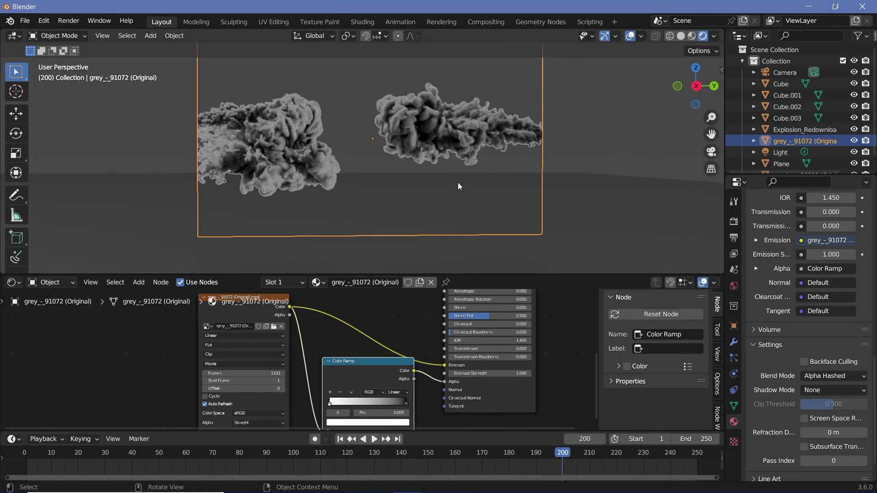
key("space")
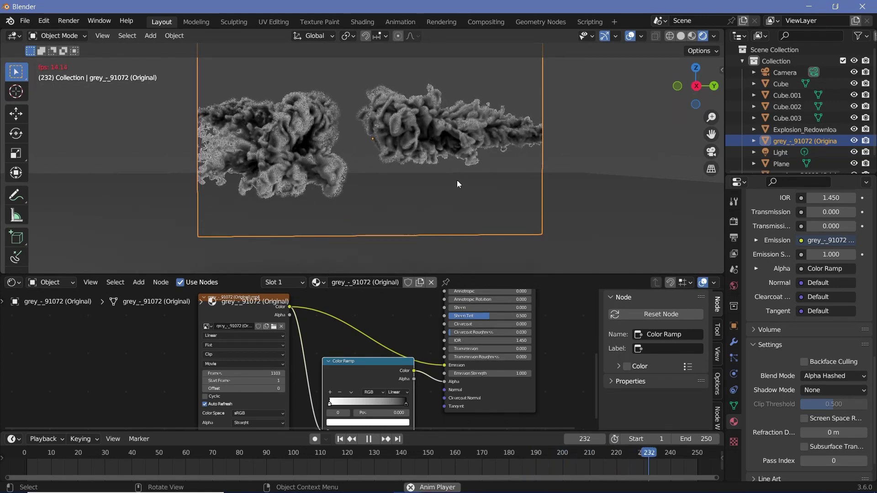
- Set the smoke material's Color Ramp interpolation to Ease and pull its black stop in to about 0.233
key("space")
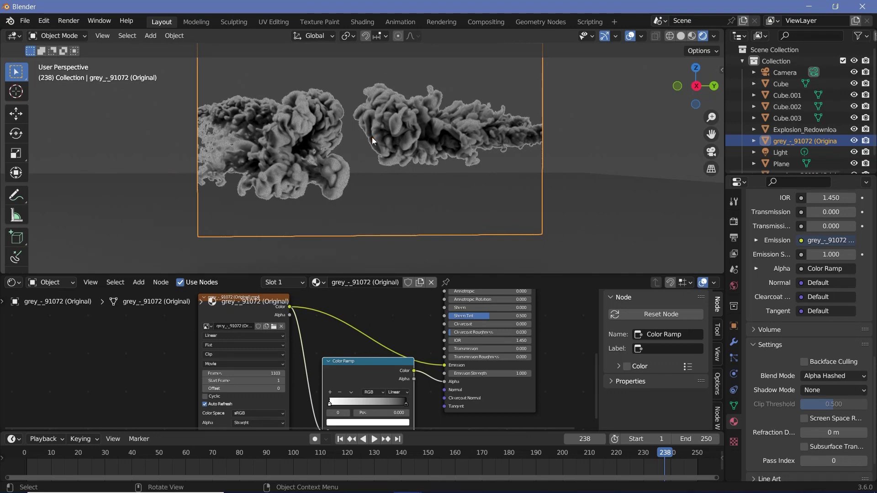
scroll(372, 137, "down", 1)
scroll(363, 140, "up", 8)
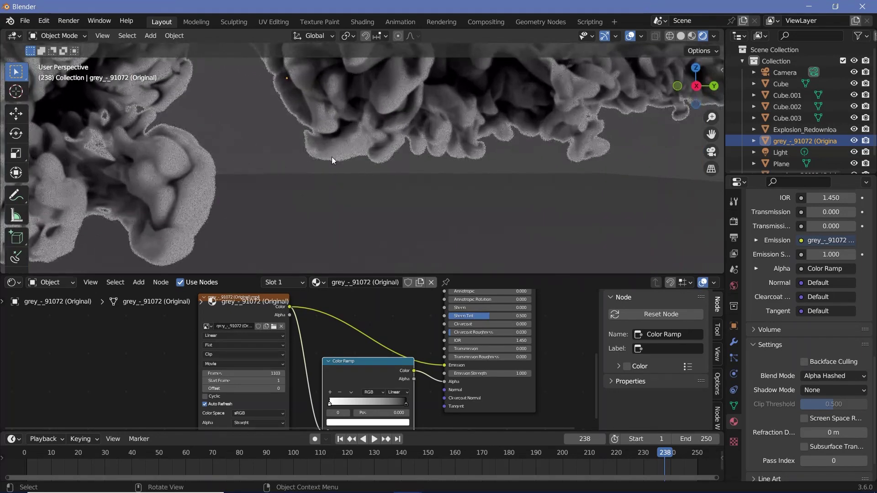
left_click_drag(406, 404, 352, 417)
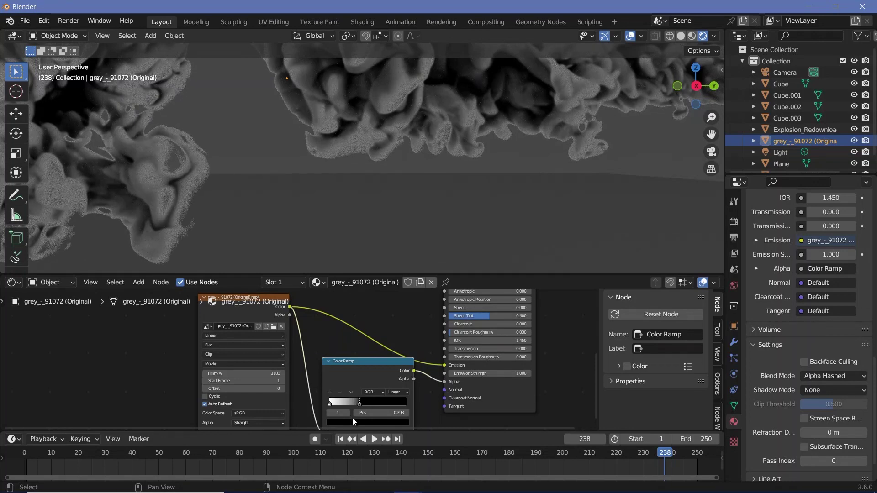
left_click(397, 394)
left_click(399, 401)
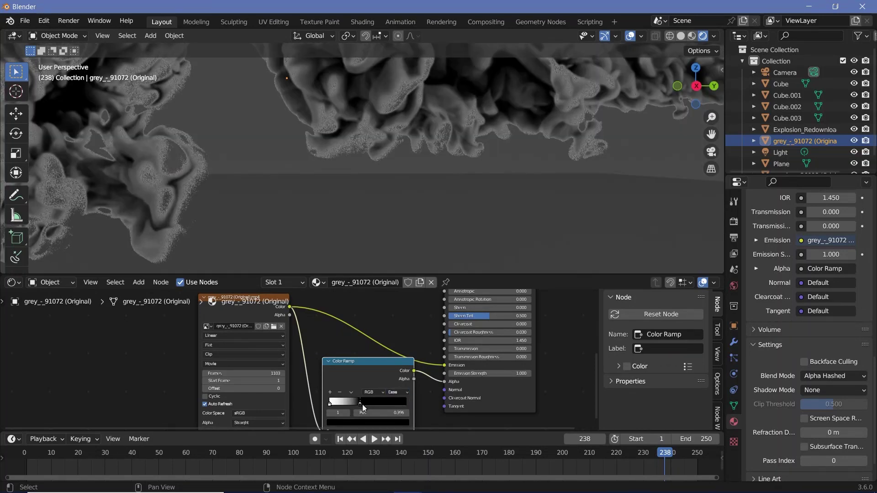
left_click_drag(363, 405, 347, 402)
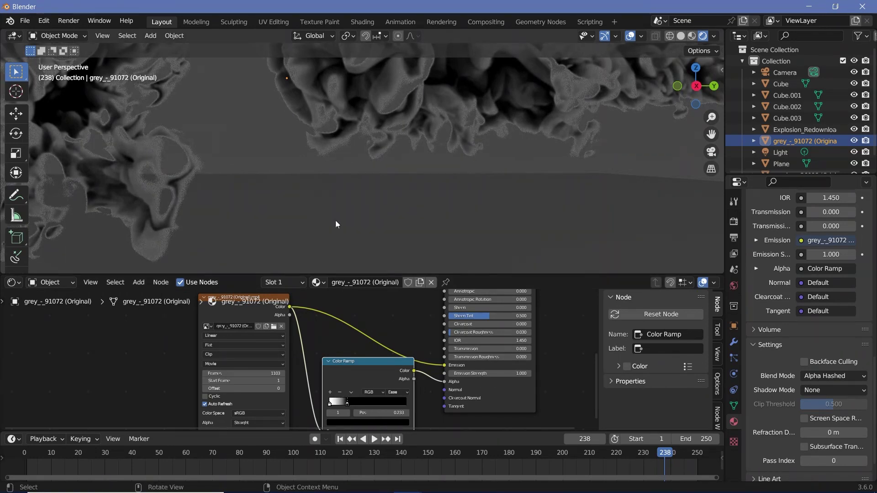
scroll(334, 217, "down", 5)
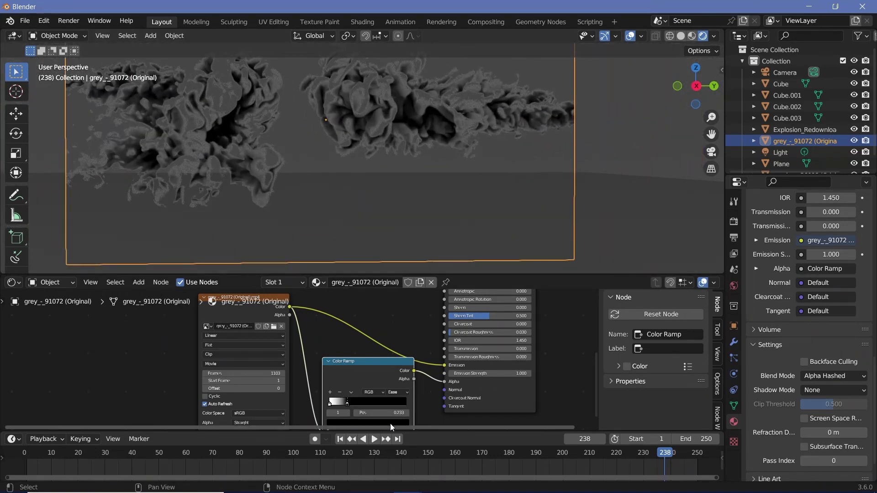
- Return the Color Ramp's black stop to the far end of the ramp and keep the white stop at 0
left_click_drag(346, 403, 406, 404)
left_click_drag(330, 405, 322, 406)
scroll(230, 171, "up", 3)
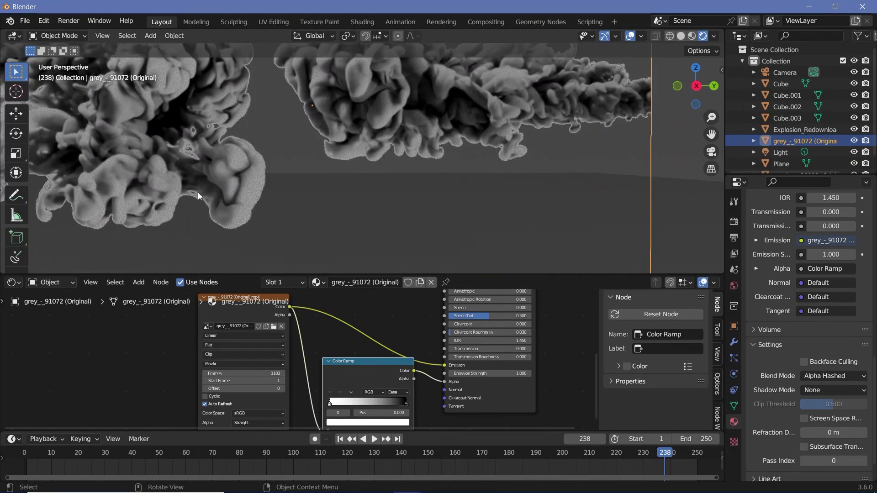
- Darken the Color Ramp's white stop to a mid grey to make the smoke more transparent
scroll(285, 162, "up", 2)
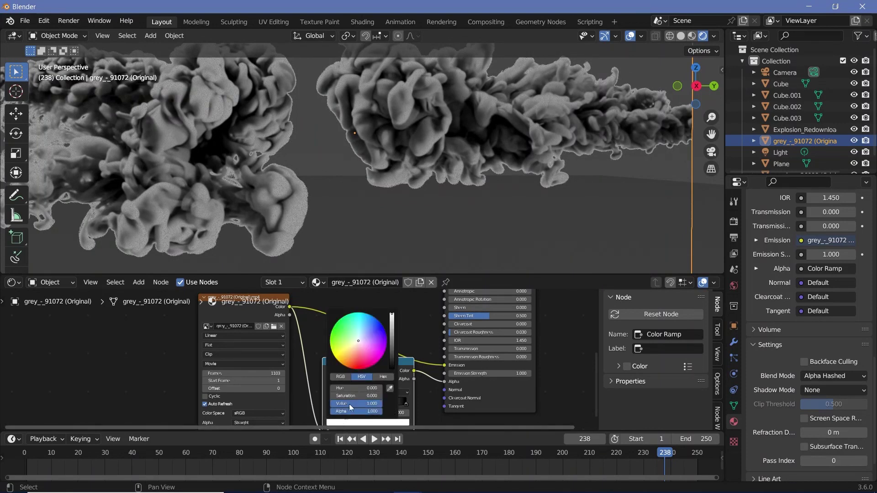
left_click(343, 423)
left_click_drag(388, 324, 392, 334)
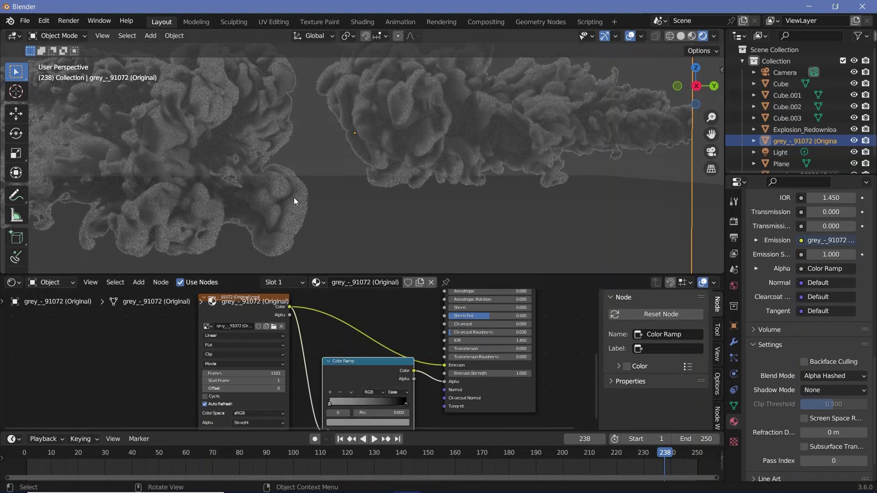
left_click(330, 212)
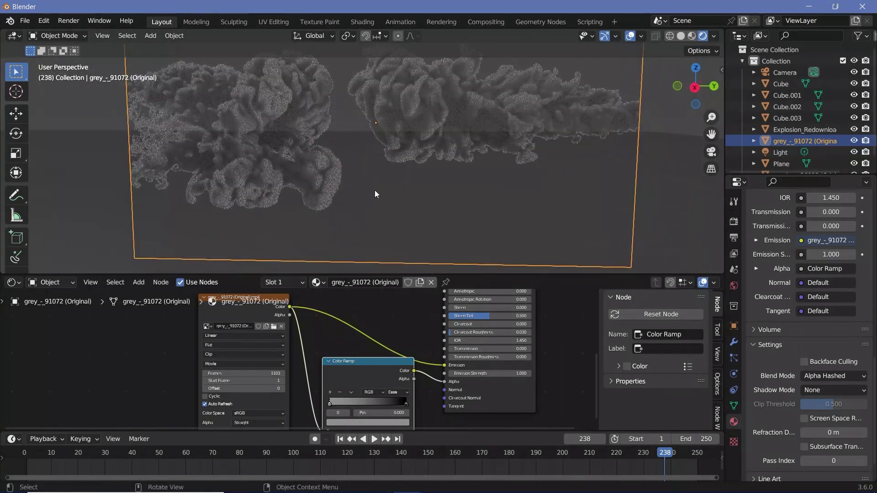
scroll(374, 190, "up", 2)
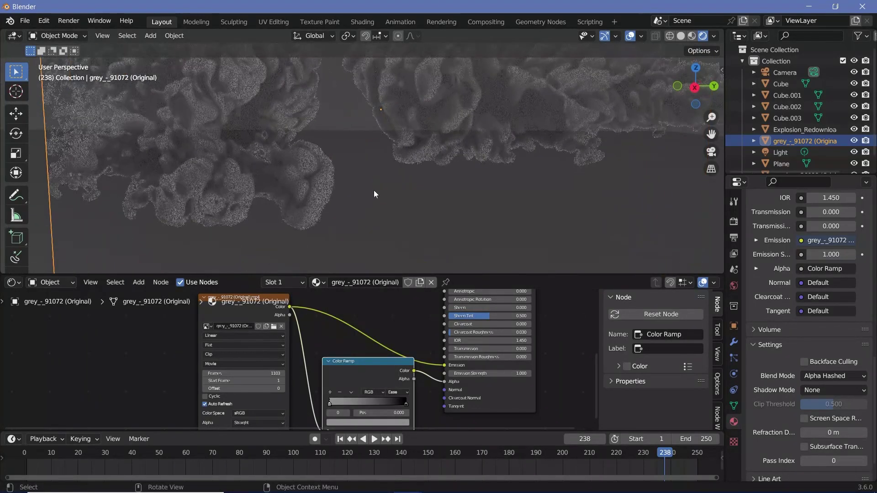
- Set the grey smoke material's Emission Strength to 9.1 and play the animation to check the brightness
left_click(488, 374)
type("7")
key("Return")
key("space")
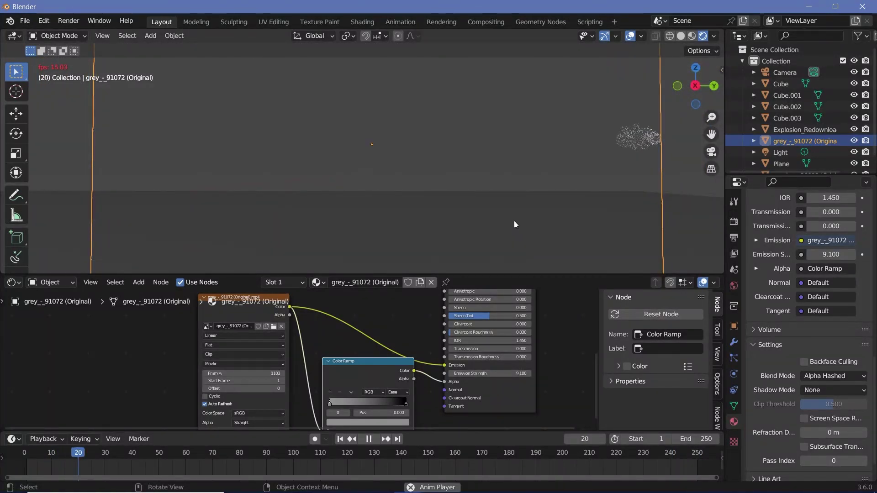
scroll(426, 182, "down", 3)
key("space")
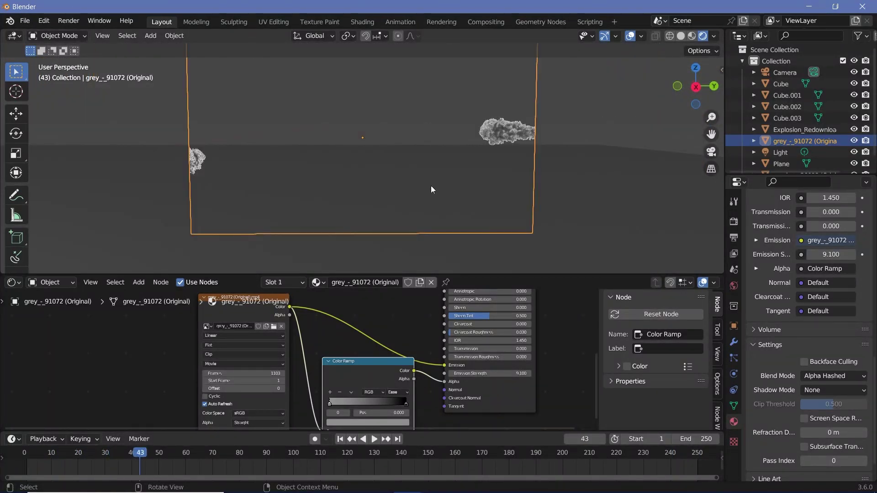
- Import the bomb_blasts_-_79720 (Original) video as an image plane
middle_click_drag(430, 177, 700, 147)
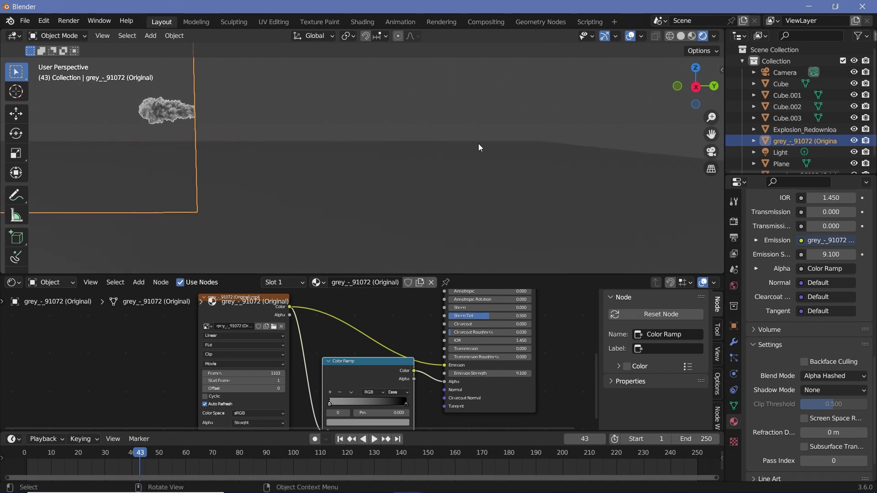
middle_click_drag(396, 148, 391, 149)
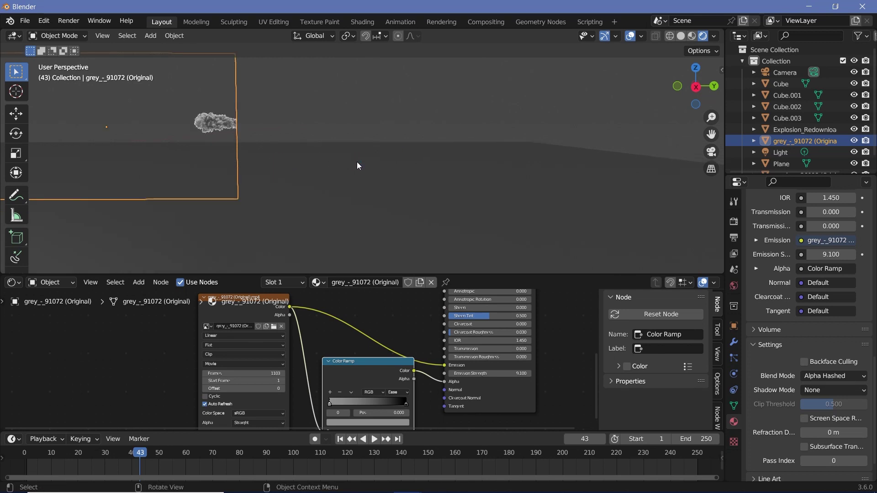
key("shift+a")
mouse_move(336, 287)
left_click(410, 309)
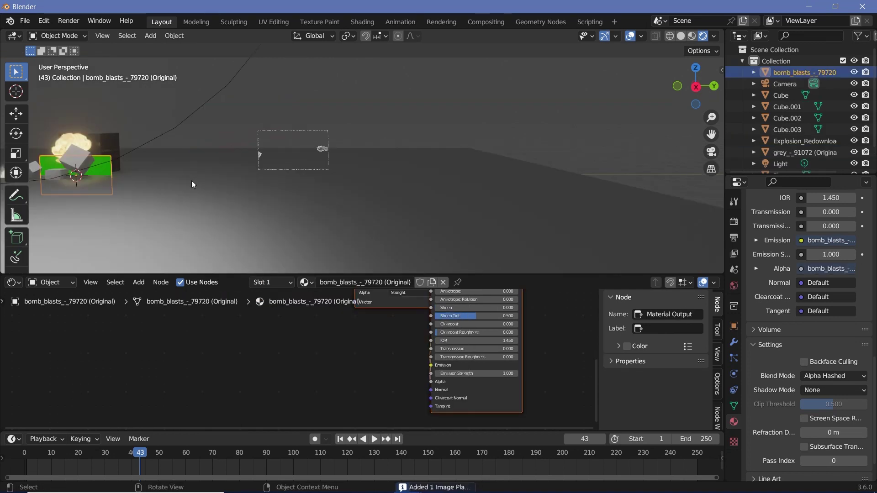
- Move the green-screen blast plane along Y into the empty area past the grey smoke and play the animation to preview it
key("x")
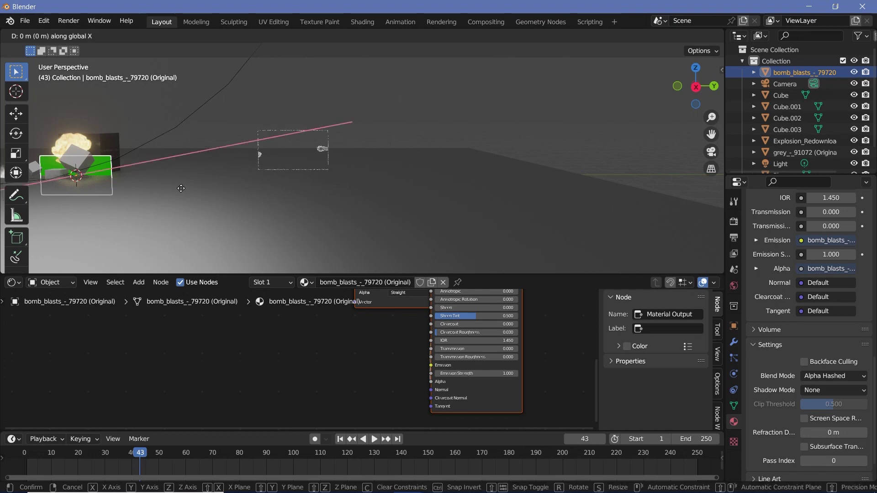
key("y")
left_click(519, 210)
scroll(503, 205, "up", 3)
key("g")
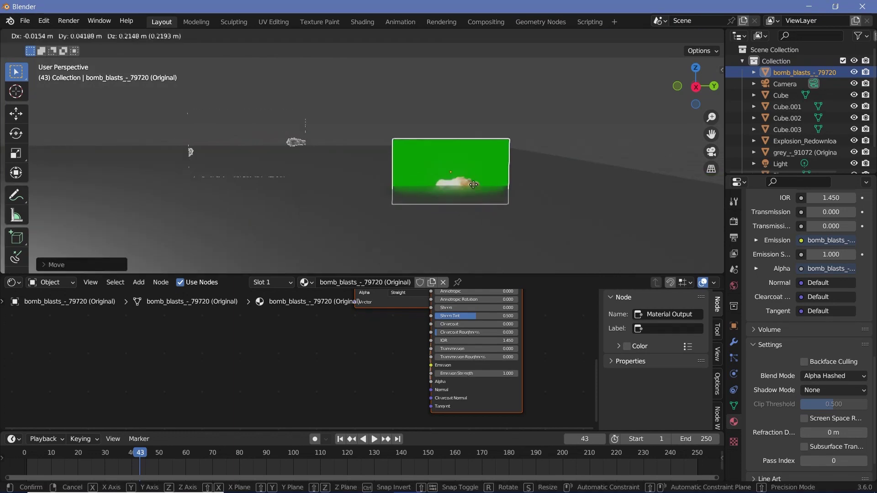
left_click(348, 169)
key("space")
scroll(347, 169, "up", 3)
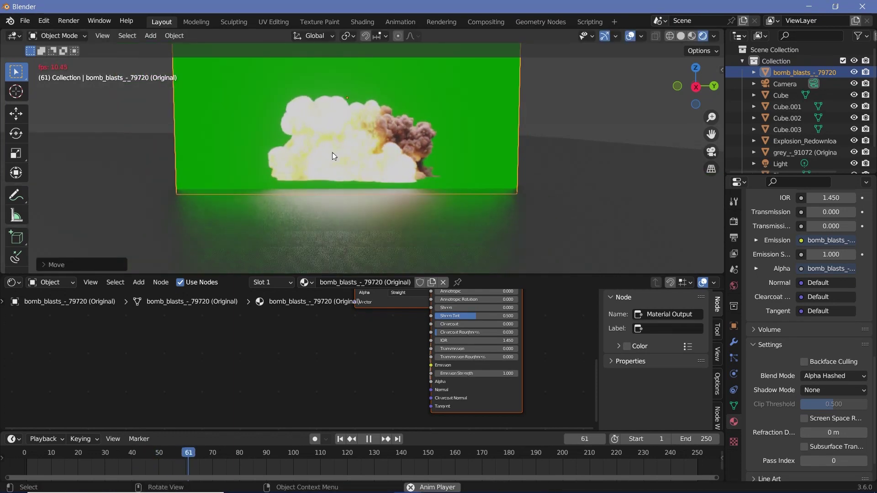
key("space")
scroll(429, 124, "up", 1)
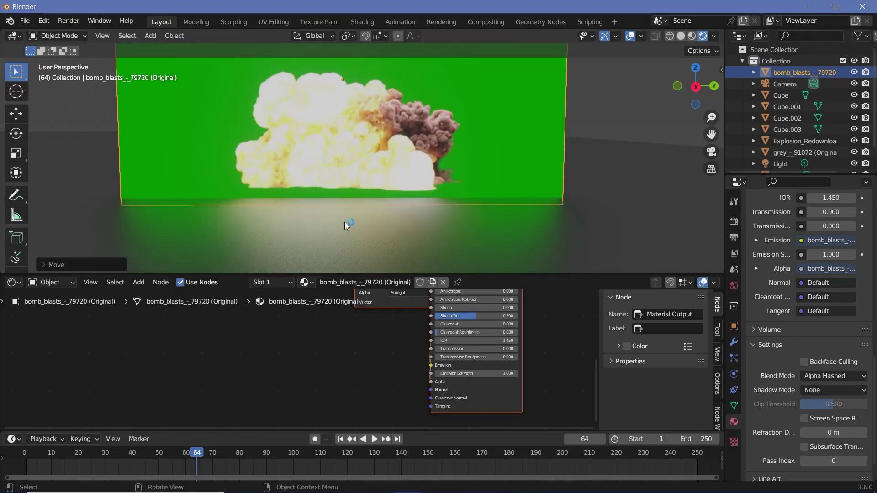
- Place the blast's image texture node clear of the Principled BSDF and connect its Color output to Alpha
scroll(320, 393, "down", 2)
left_click_drag(352, 342, 142, 339)
scroll(300, 339, "up", 2)
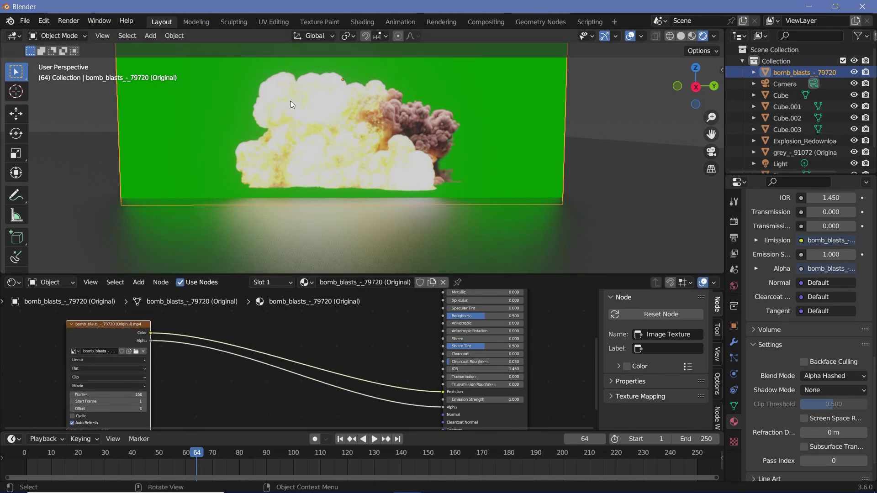
middle_click_drag(154, 335, 159, 325)
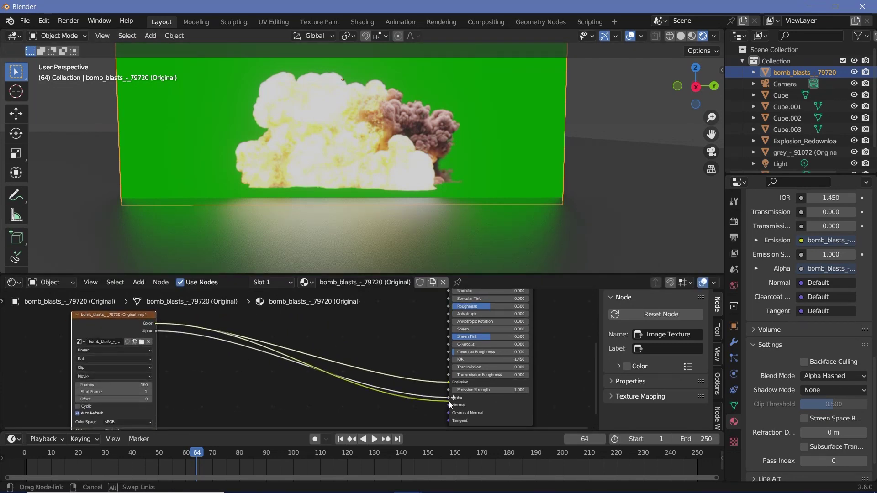
left_click_drag(451, 401, 449, 399)
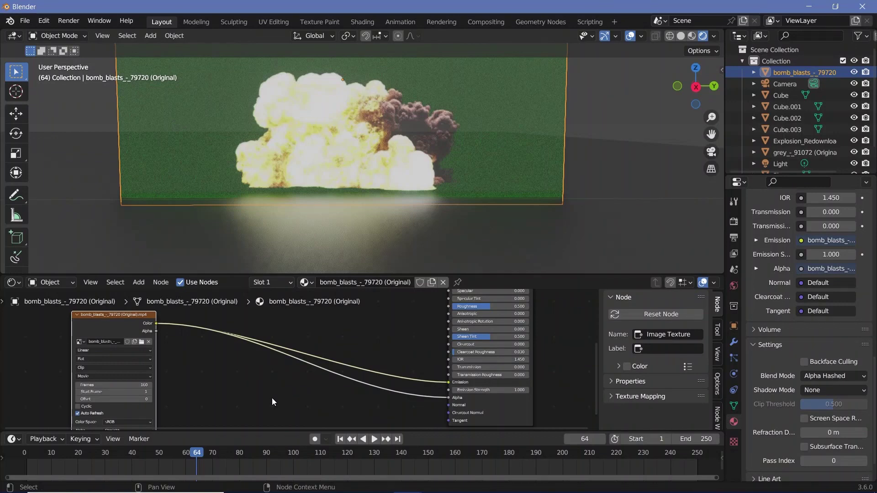
- Add an RGB Separate Color node between the blast's image Color output and Alpha, feeding Alpha from the Red channel
key("shift+a")
left_click(255, 359)
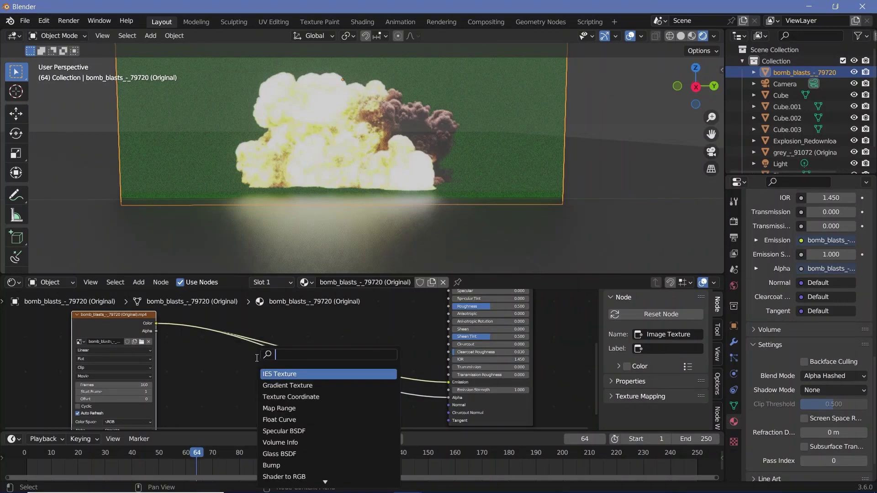
type("sepa")
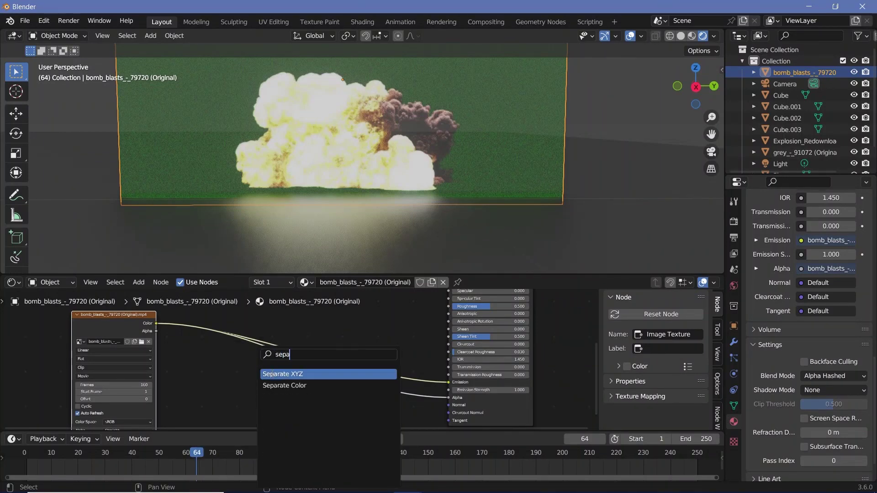
left_click(274, 386)
left_click(391, 346)
scroll(271, 351, "up", 2)
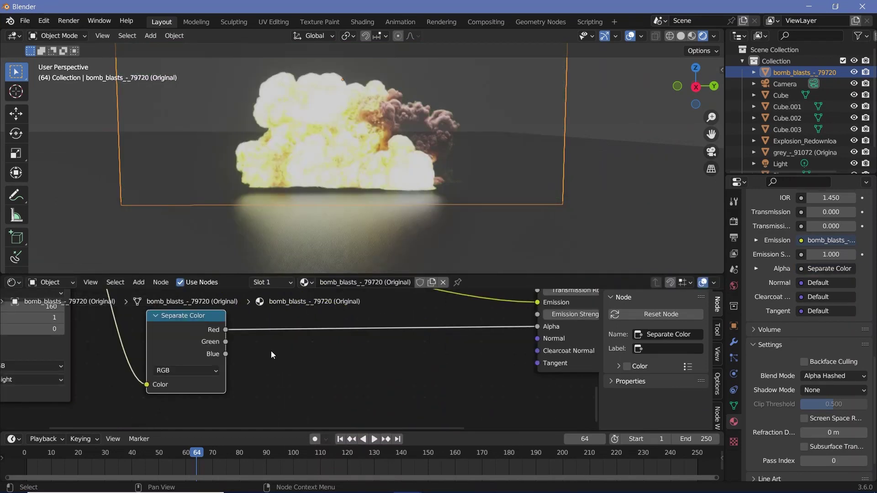
- Add a Math node set to Add before Alpha and feed it the Red and Blue channels from Separate Color
scroll(263, 349, "down", 1)
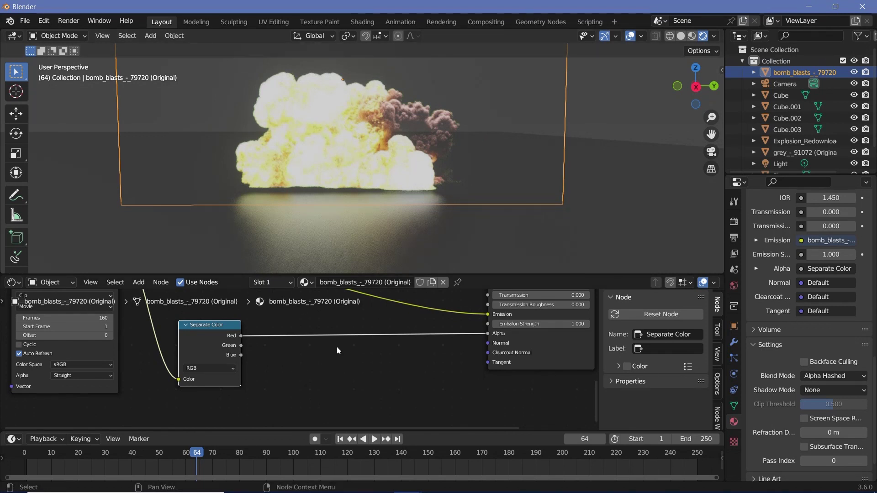
key("shift+a")
left_click(314, 353)
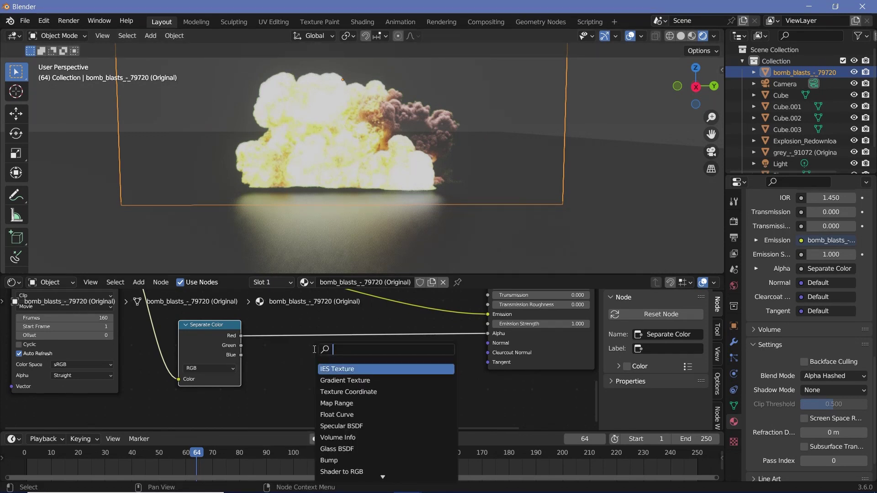
key("Return")
left_click(264, 363)
left_click_drag(241, 355, 319, 376)
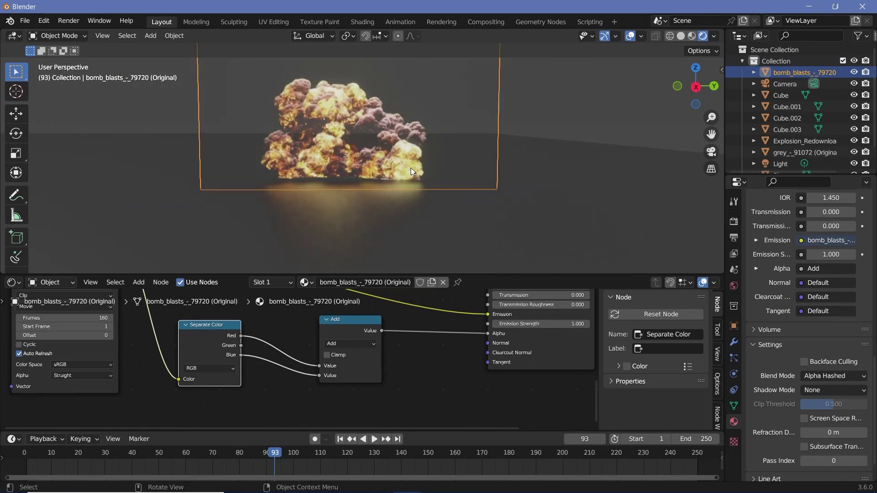
- Play the animation and examine how cleanly the green background is keyed out around the blast
key("space")
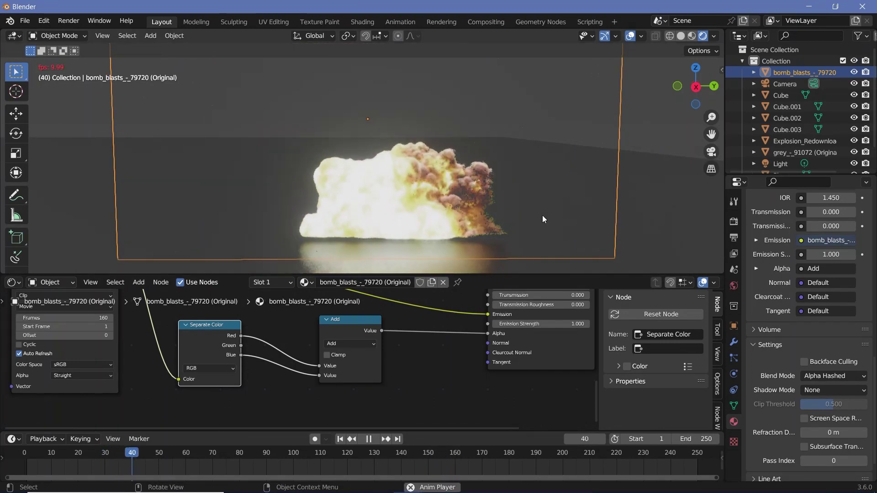
middle_click_drag(486, 235, 374, 185)
key("space")
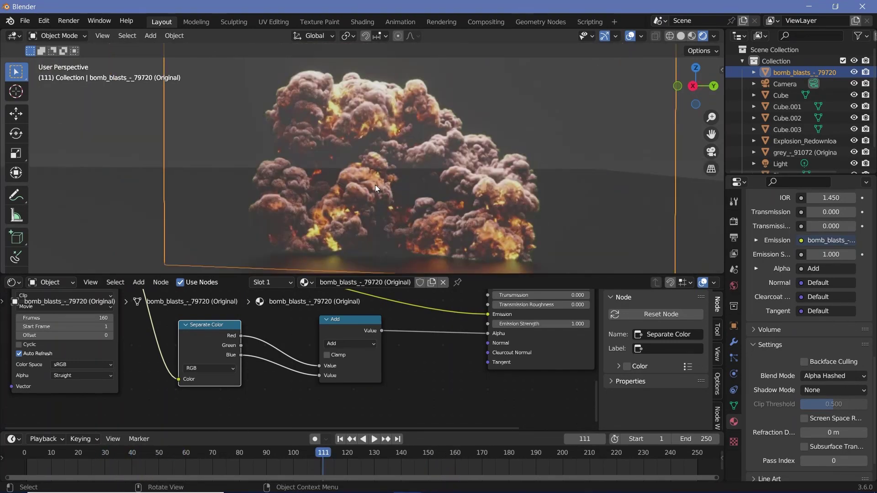
key("space")
key("space")
key("space")
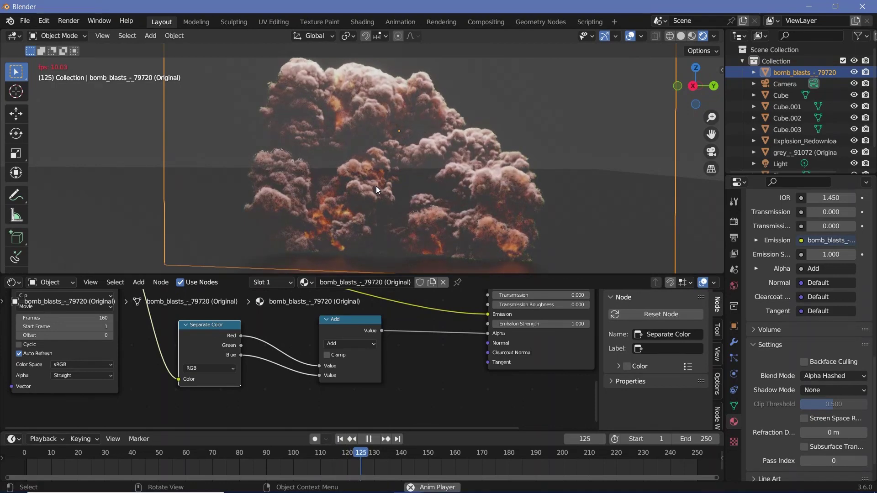
key("space")
scroll(377, 185, "down", 3)
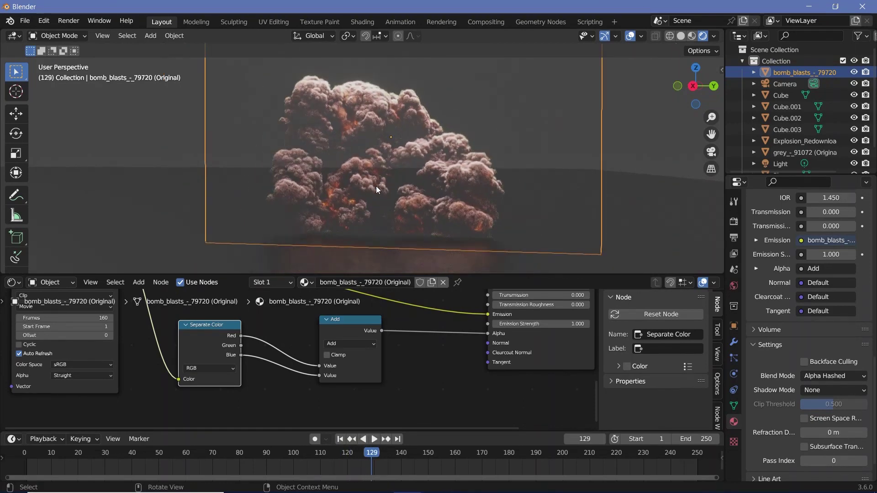
- Add the Video Editing workspace
left_click(616, 21)
left_click(663, 106)
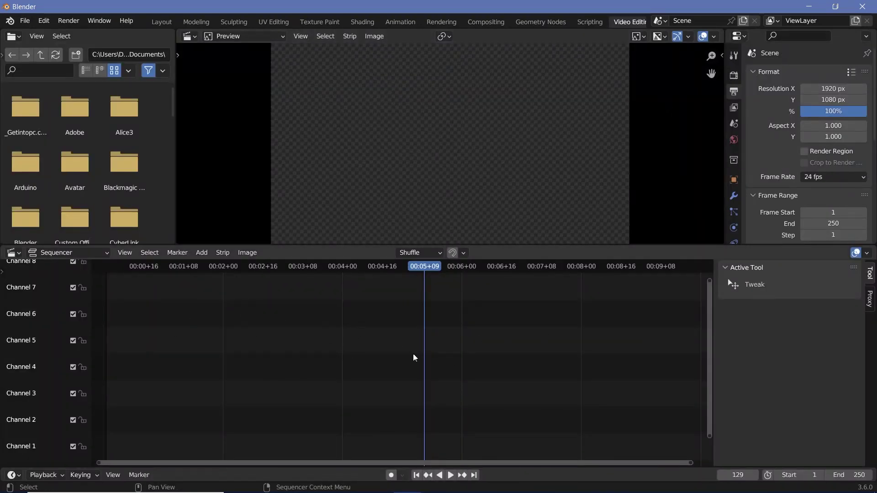